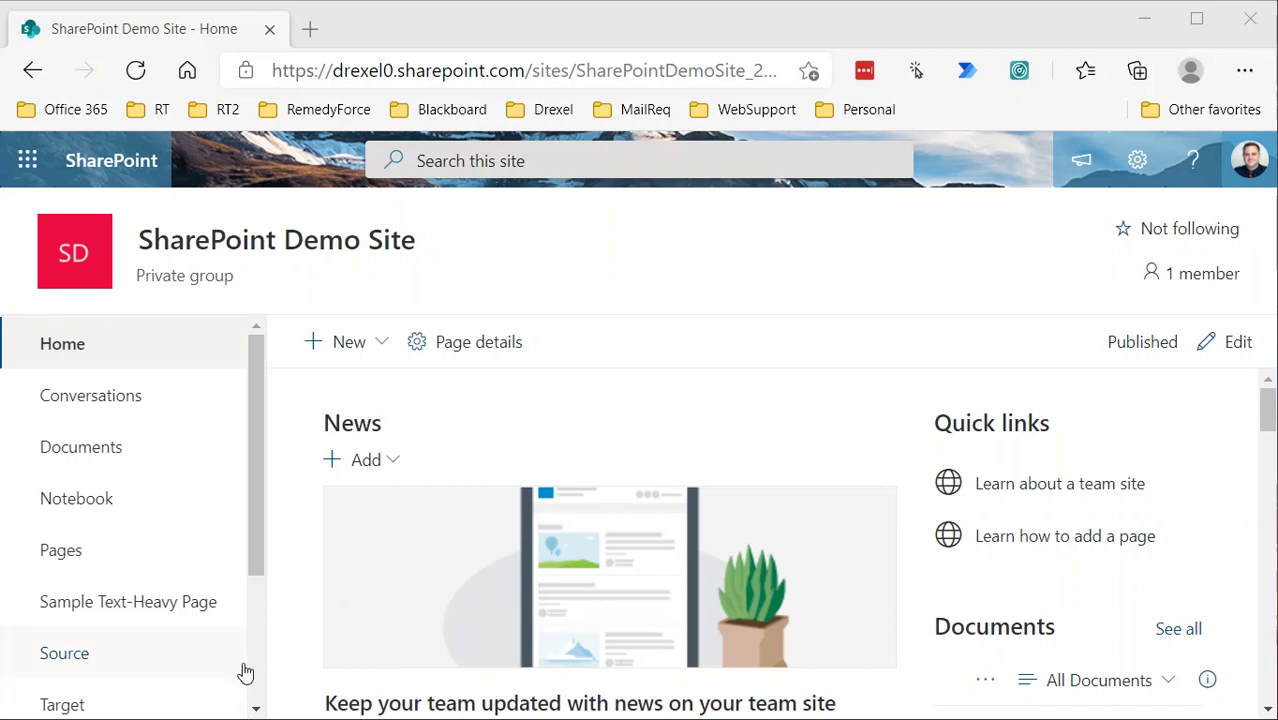
Create a new document library named 'Archives' that shows in the site navigation.
{"action": "left_click", "coordinate": [90, 455]}
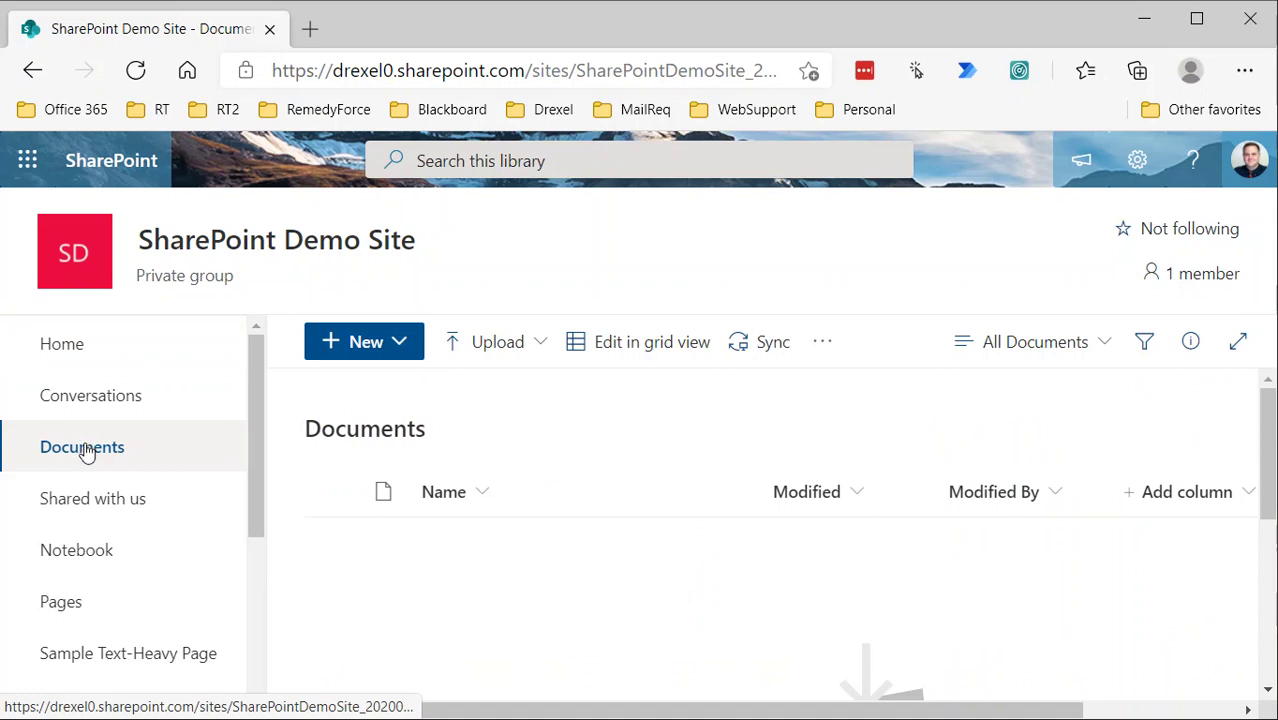
{"action": "left_click", "coordinate": [85, 352]}
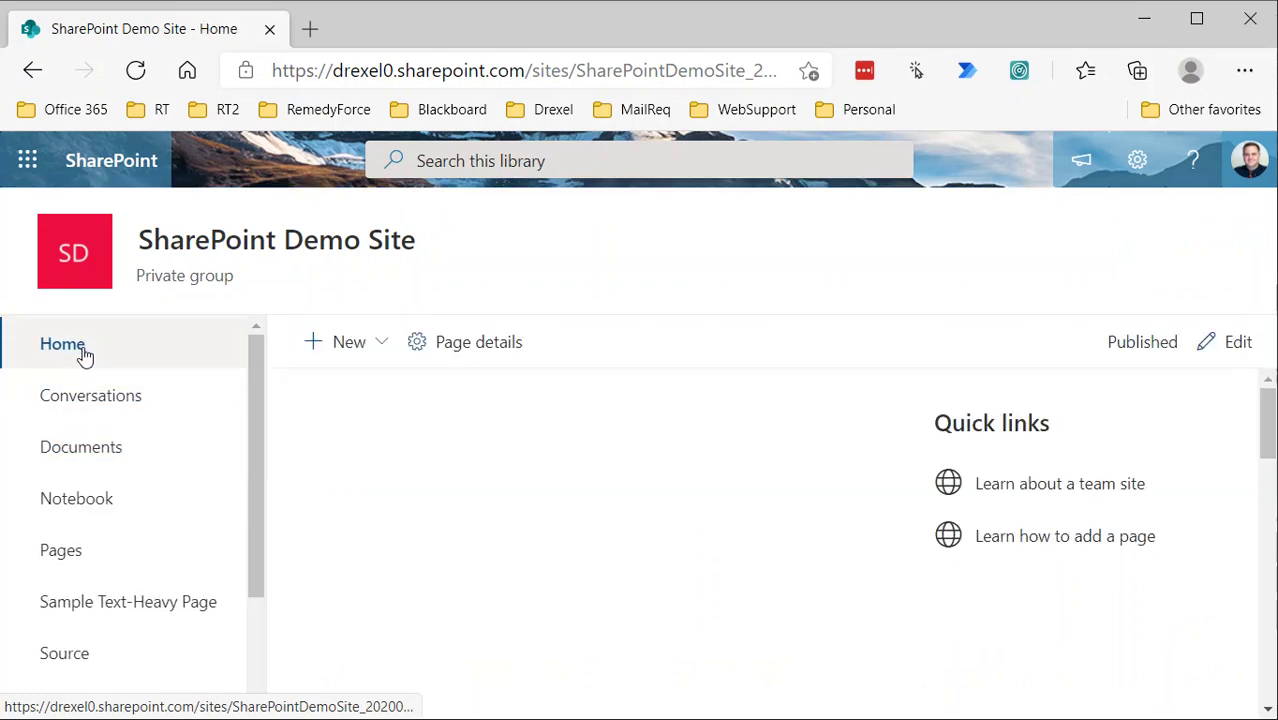
{"action": "left_click", "coordinate": [348, 350]}
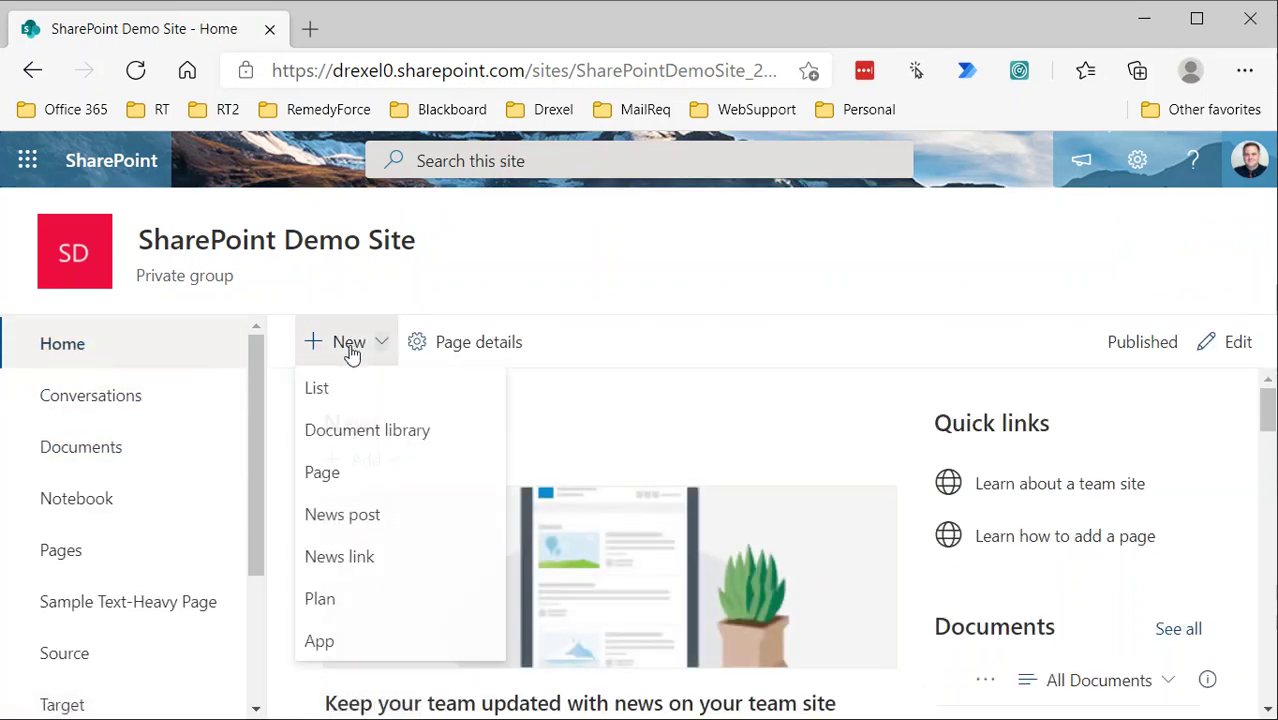
{"action": "left_click", "coordinate": [363, 432]}
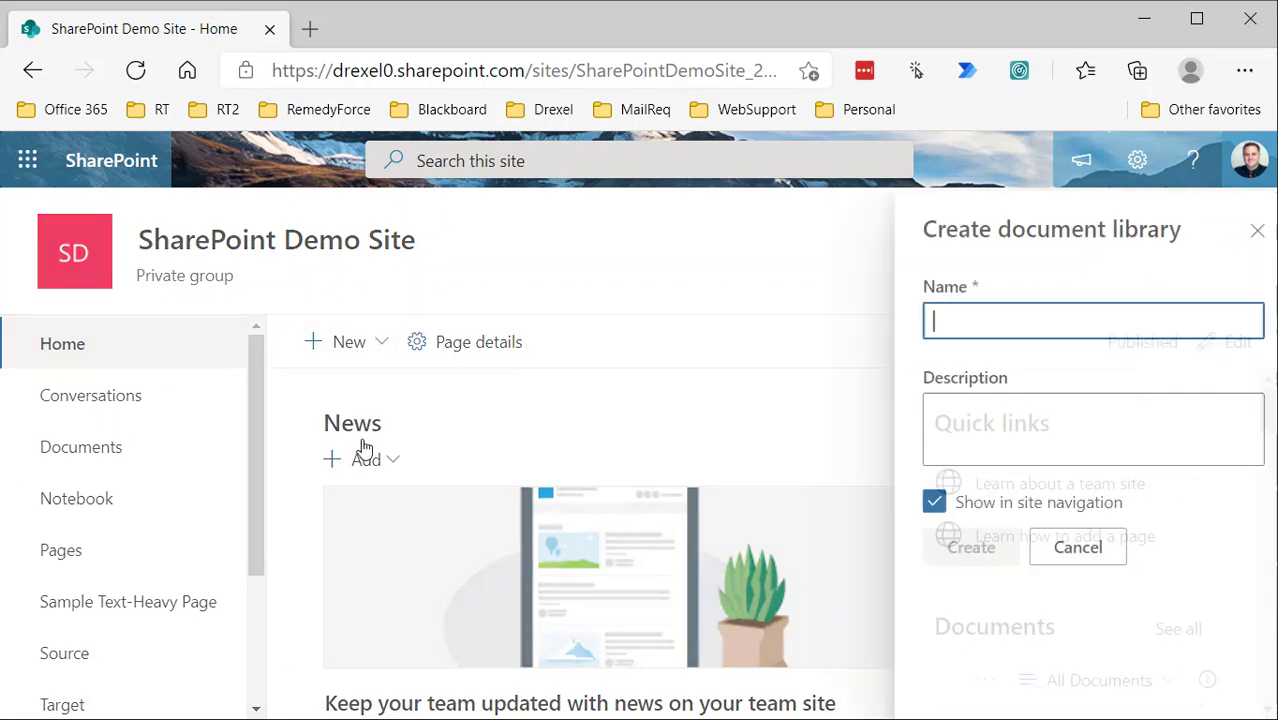
{"action": "type", "text": "Archives"}
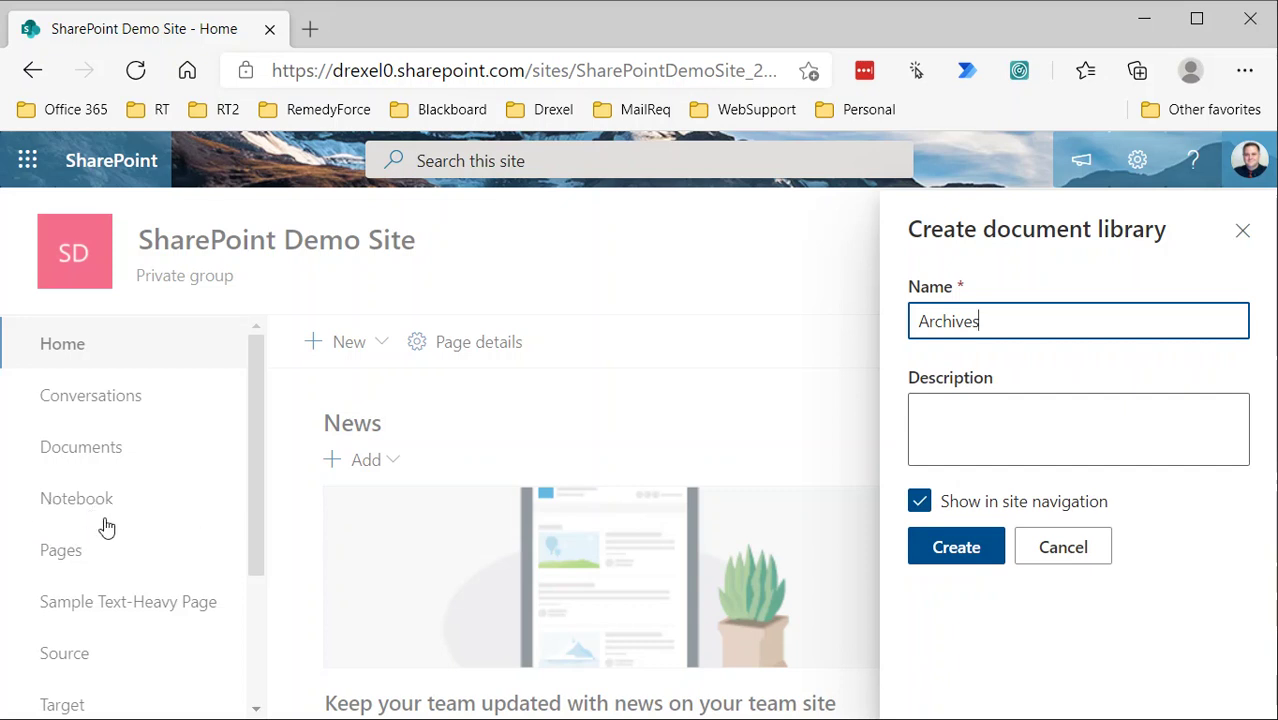
{"action": "left_click", "coordinate": [957, 552]}
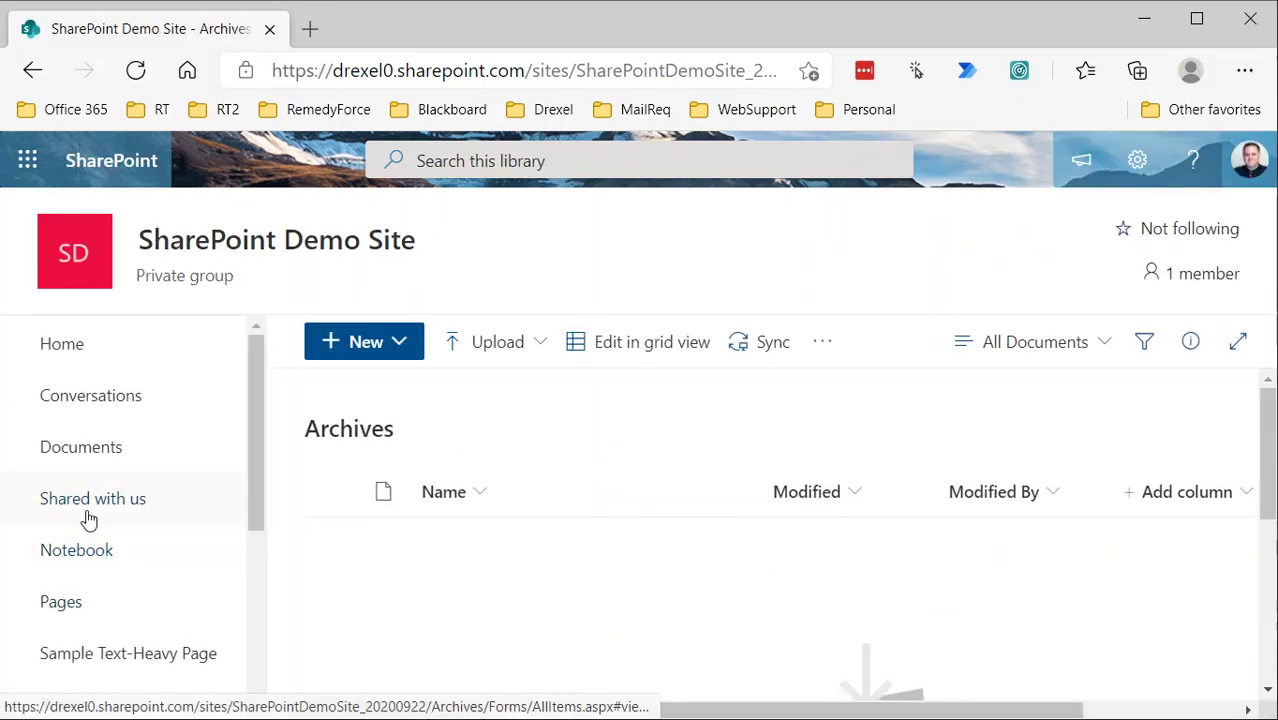
{"action": "scroll", "coordinate": [88, 489], "scroll_direction": "down", "scroll_amount": 1}
{"action": "scroll", "coordinate": [78, 600], "scroll_direction": "down", "scroll_amount": 2}
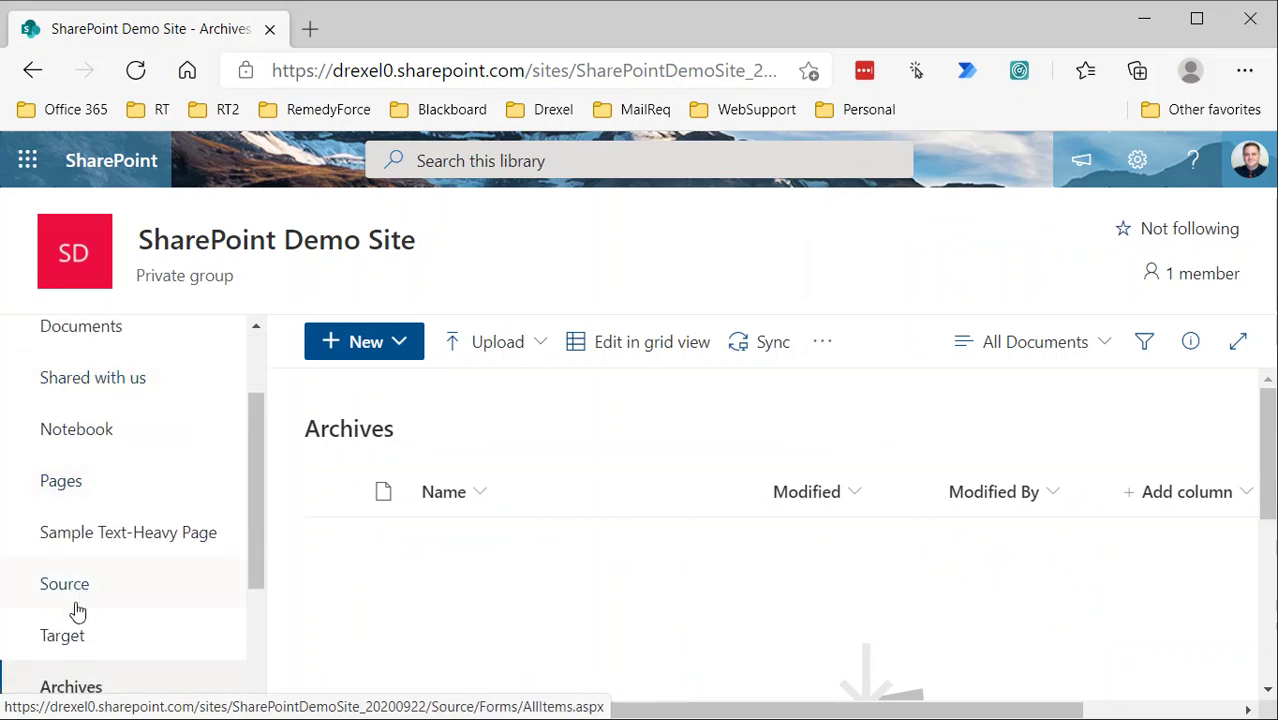
{"action": "scroll", "coordinate": [77, 590], "scroll_direction": "up", "scroll_amount": 1}
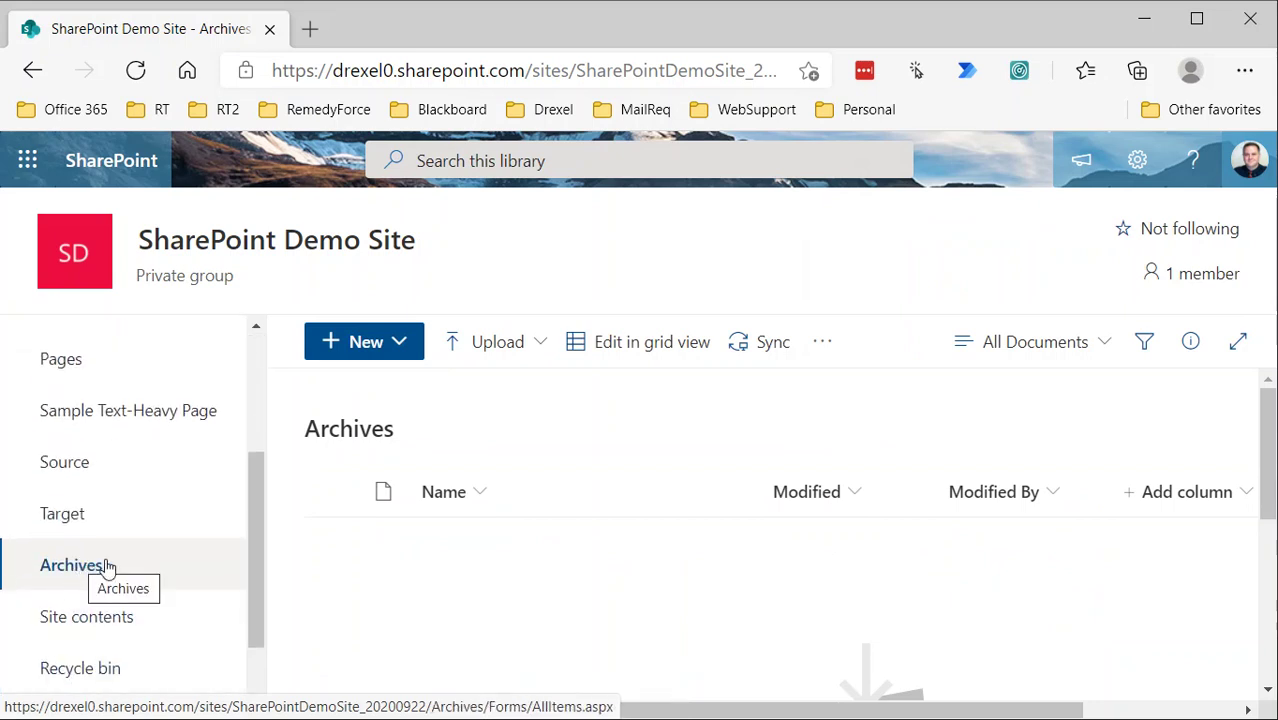
{"action": "scroll", "coordinate": [114, 551], "scroll_direction": "up", "scroll_amount": 2}
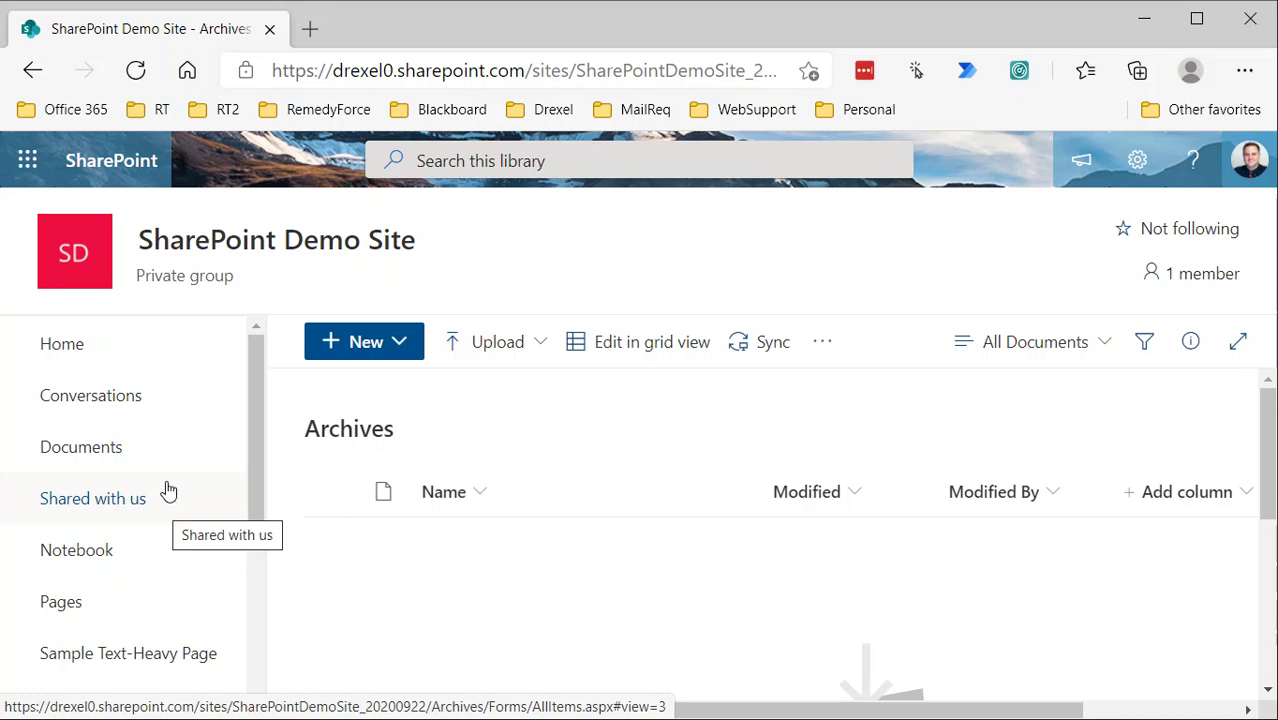
Open the Documents library's Library settings from the gear menu and look over its general settings and columns.
{"action": "left_click", "coordinate": [116, 452]}
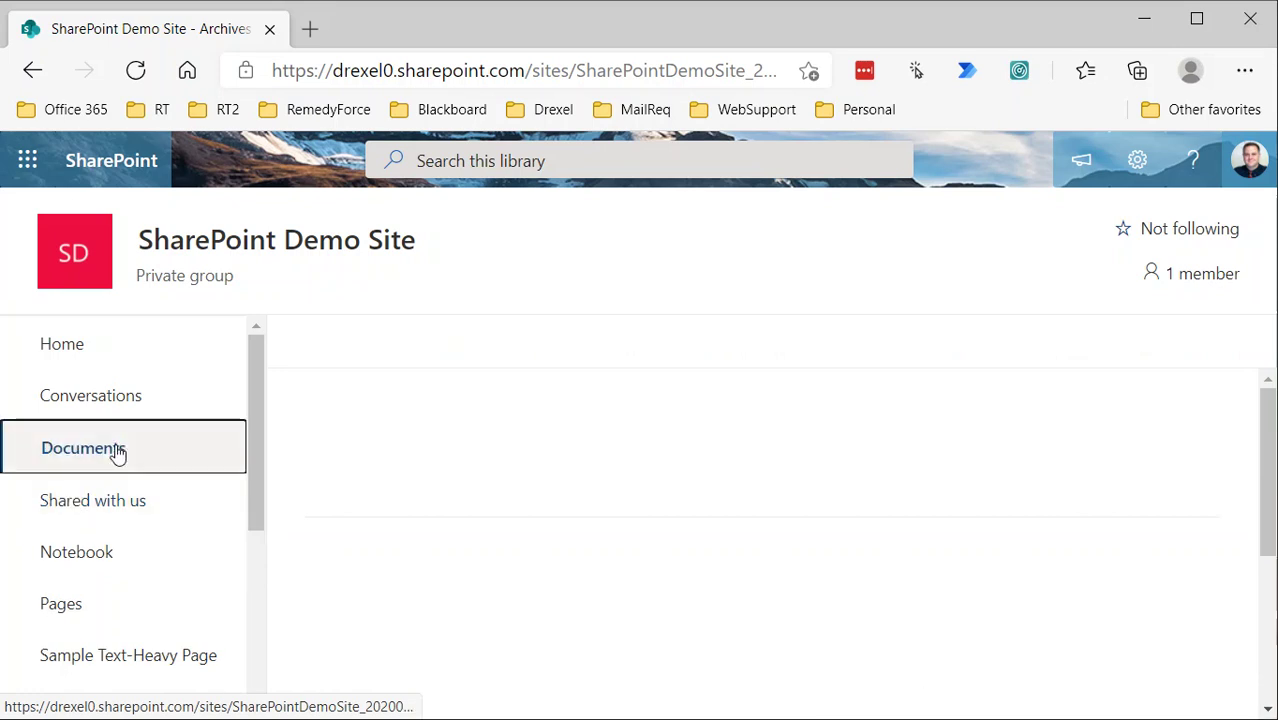
{"action": "left_click", "coordinate": [1139, 163]}
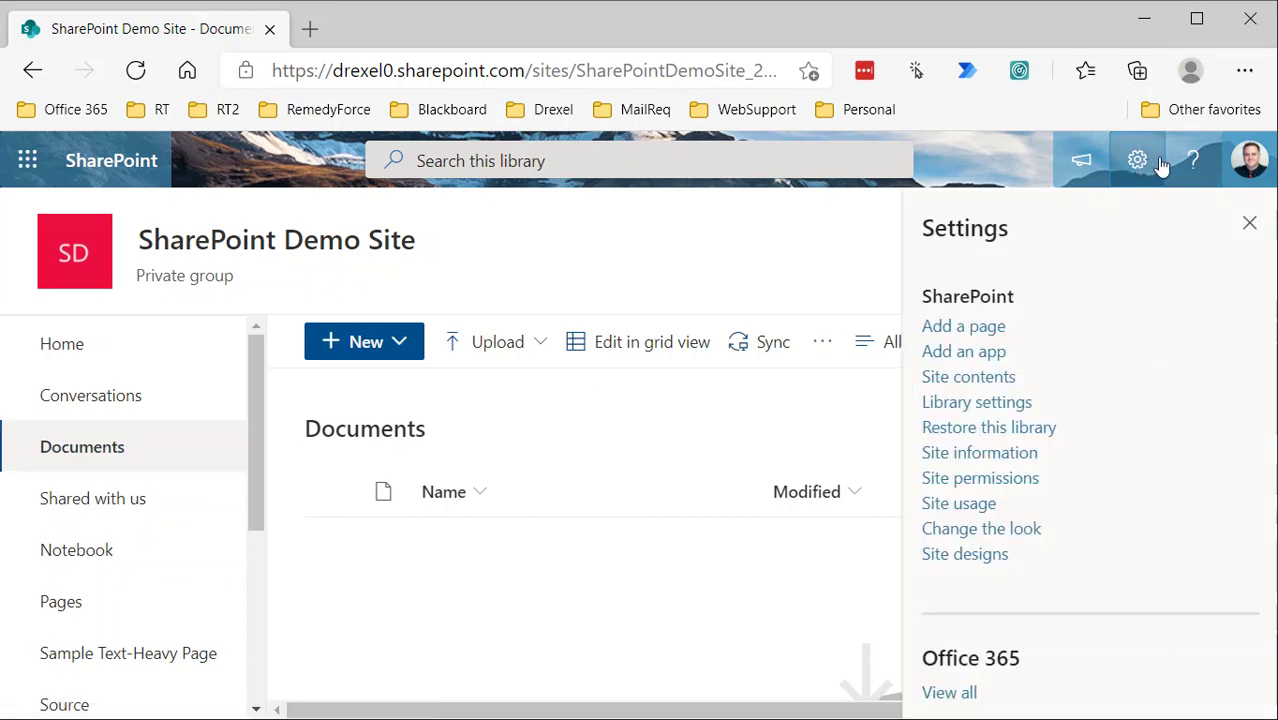
{"action": "left_click", "coordinate": [987, 405]}
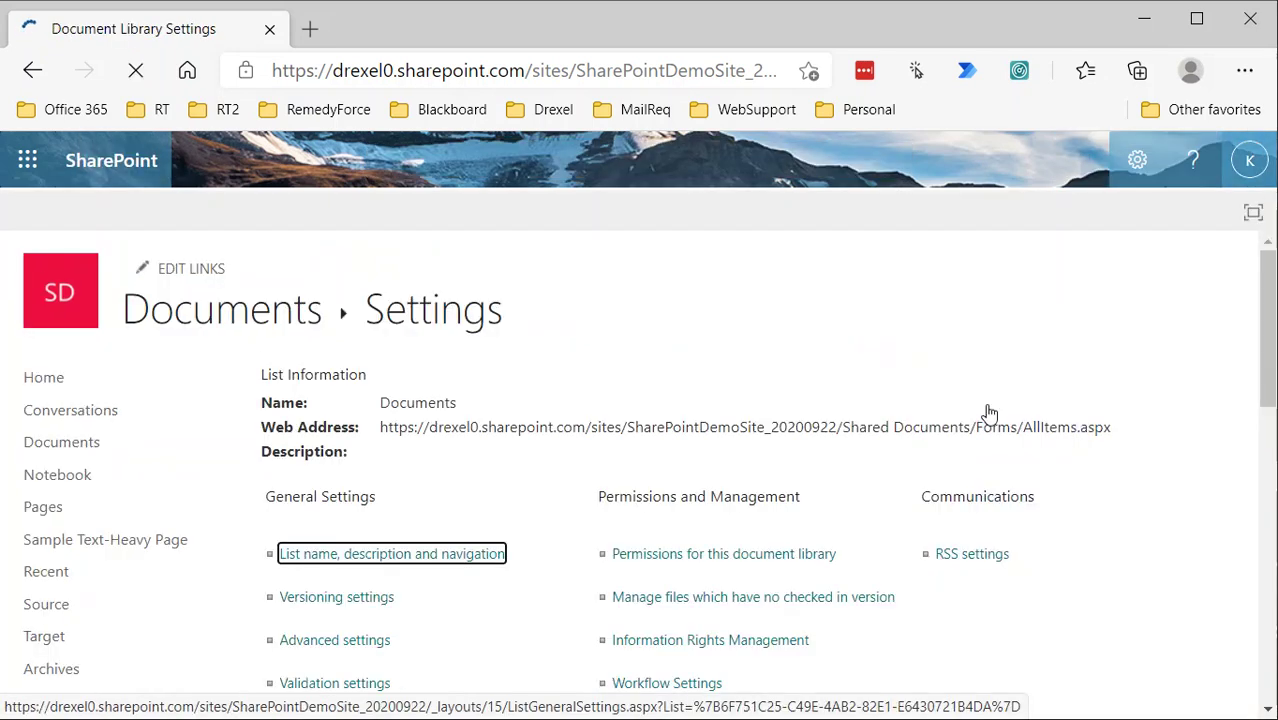
{"action": "scroll", "coordinate": [489, 469], "scroll_direction": "down", "scroll_amount": 2}
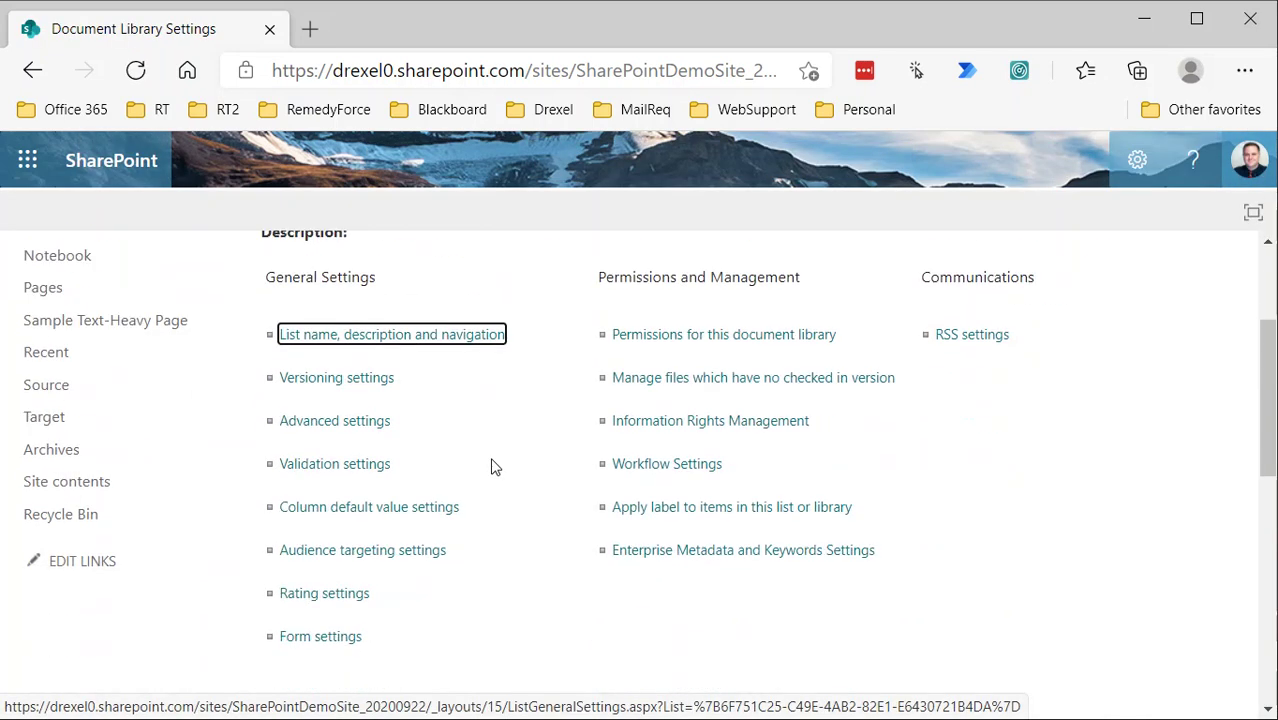
{"action": "scroll", "coordinate": [511, 465], "scroll_direction": "down", "scroll_amount": 2}
{"action": "scroll", "coordinate": [500, 455], "scroll_direction": "down", "scroll_amount": 2}
{"action": "scroll", "coordinate": [437, 448], "scroll_direction": "up", "scroll_amount": 1}
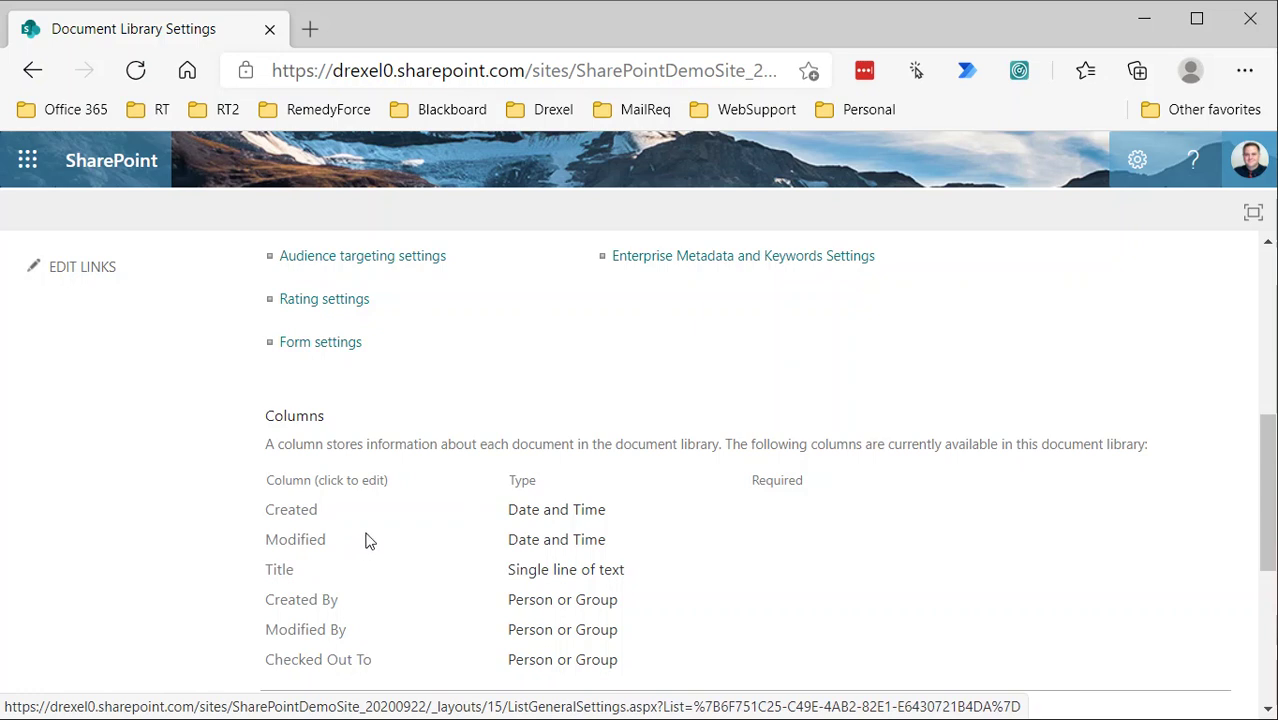
{"action": "scroll", "coordinate": [372, 535], "scroll_direction": "up", "scroll_amount": 3}
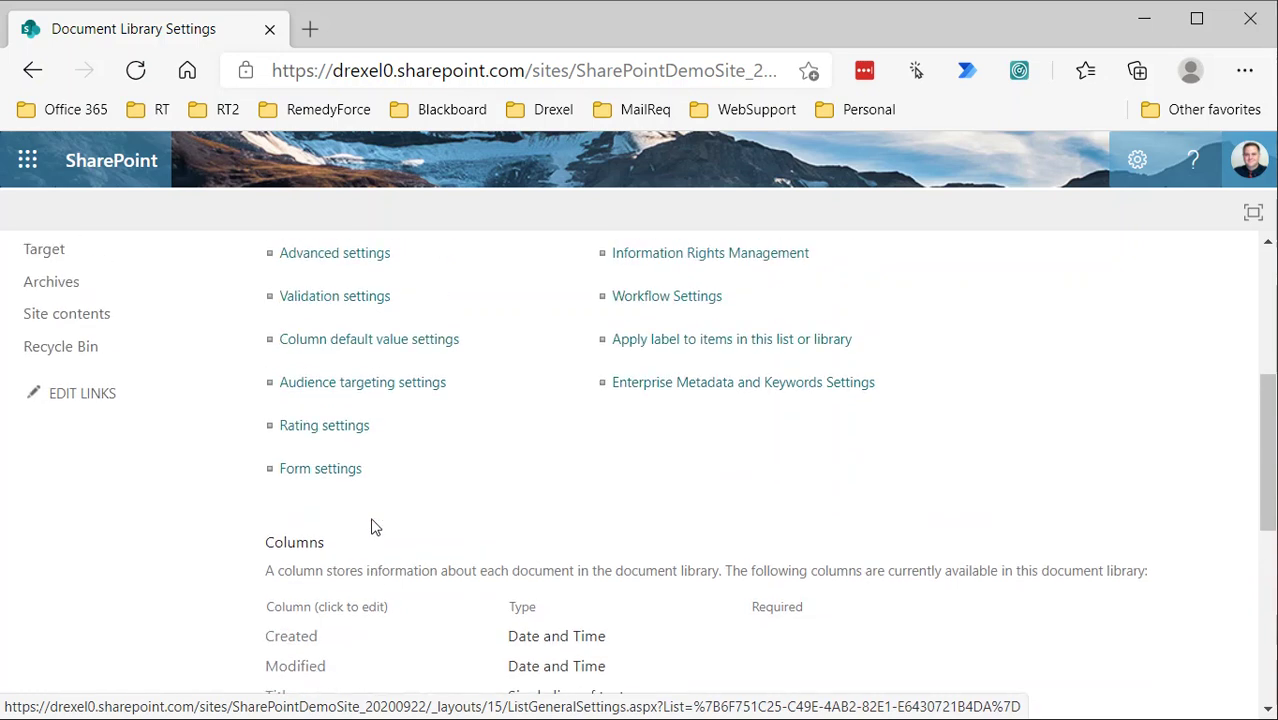
{"action": "scroll", "coordinate": [379, 522], "scroll_direction": "down", "scroll_amount": 2}
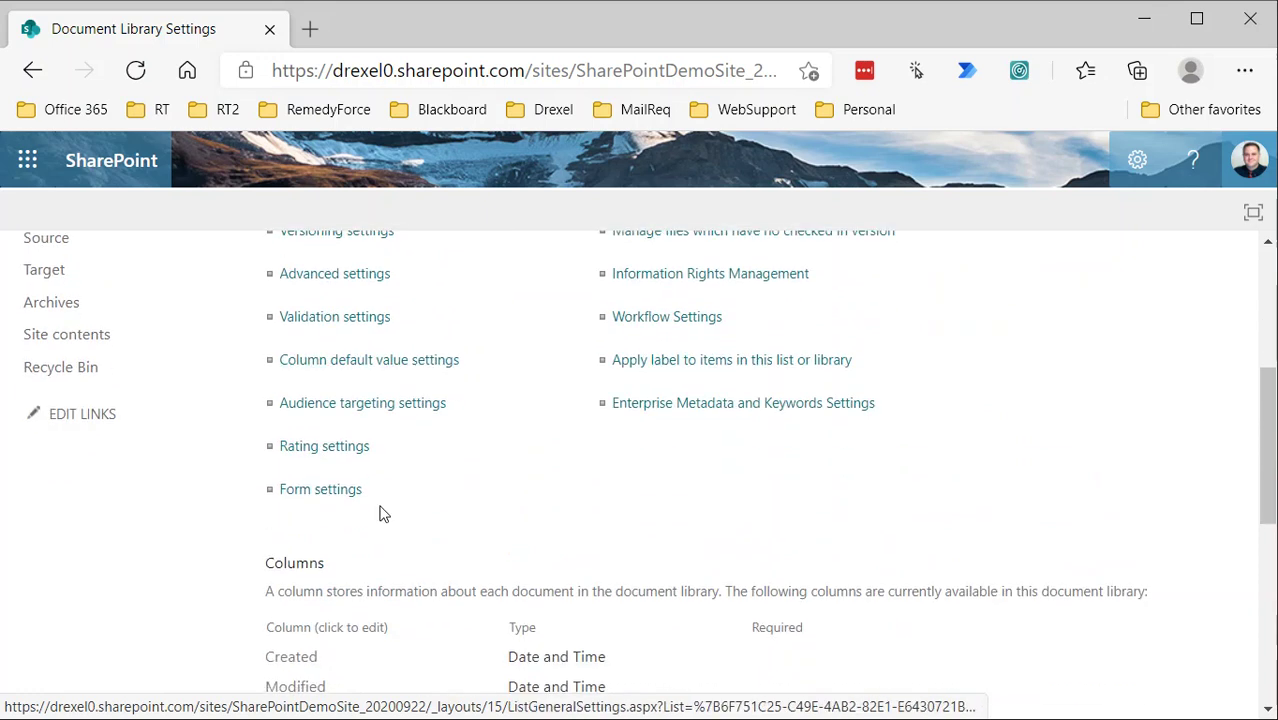
{"action": "scroll", "coordinate": [380, 514], "scroll_direction": "up", "scroll_amount": 3}
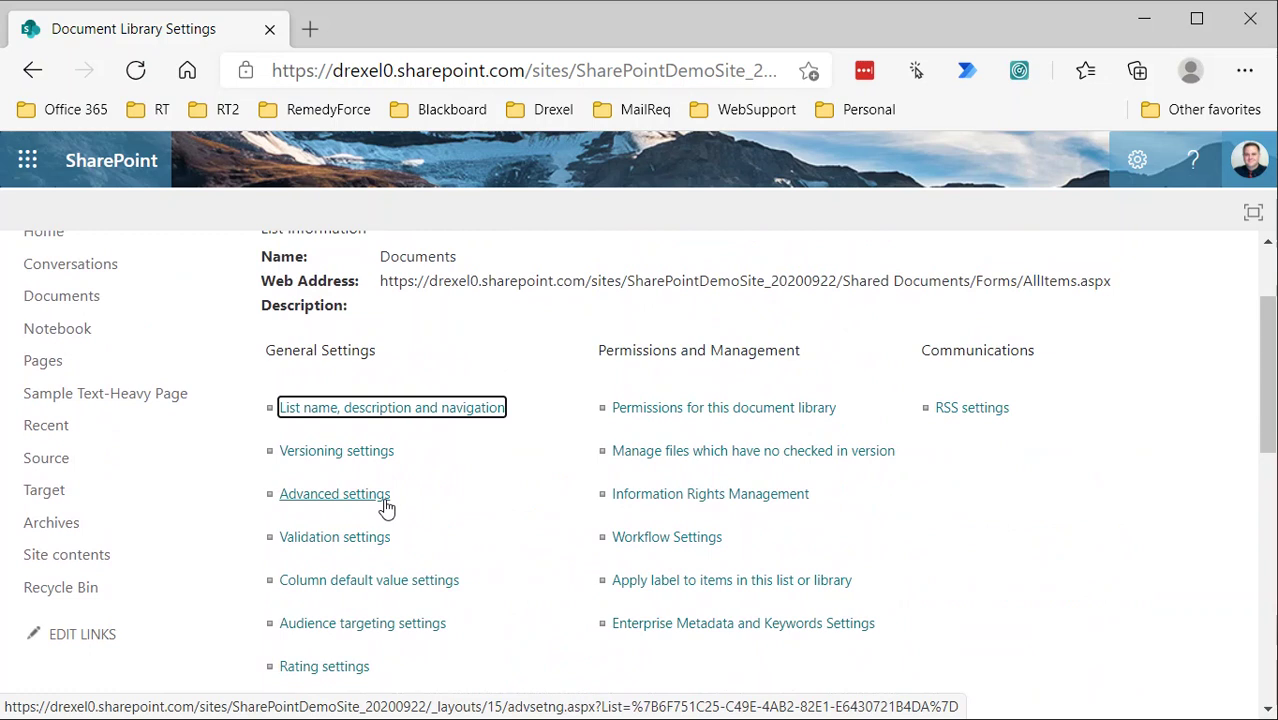
Set 'Allow management of content types' to Yes in the Documents library's Advanced settings and save.
{"action": "left_click", "coordinate": [321, 496]}
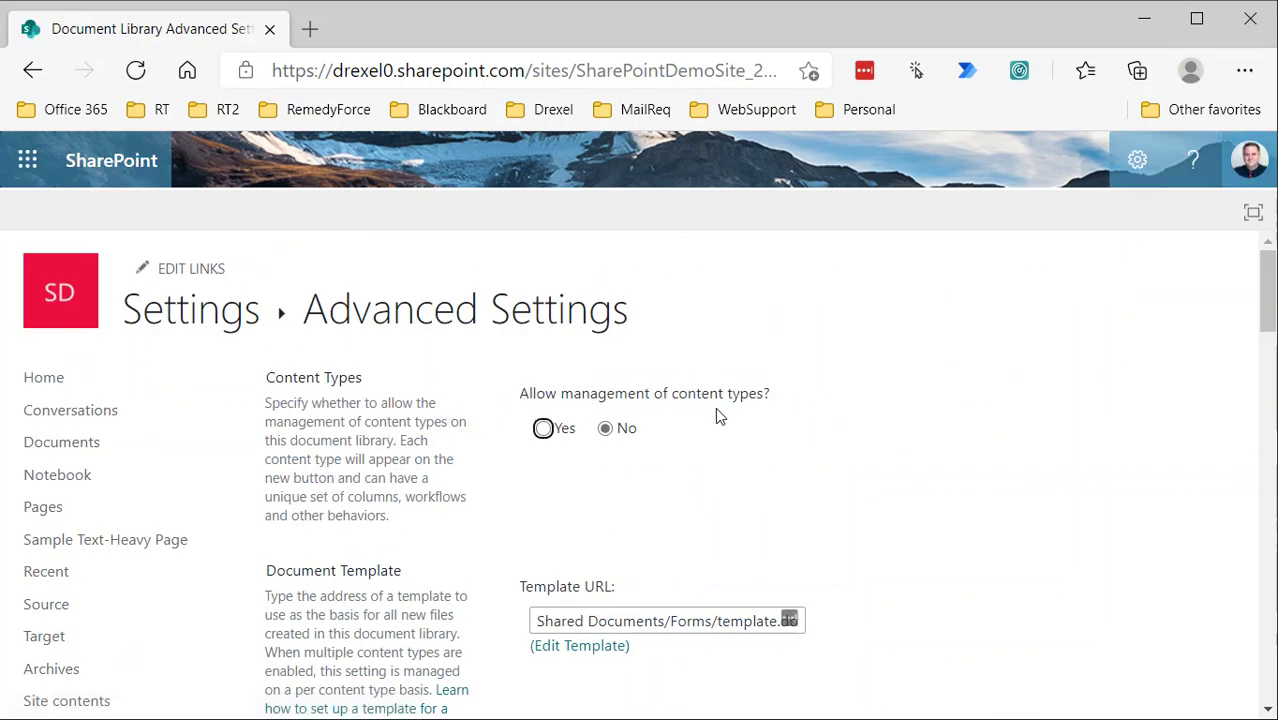
{"action": "left_click", "coordinate": [543, 429]}
{"action": "scroll", "coordinate": [857, 495], "scroll_direction": "down", "scroll_amount": 6}
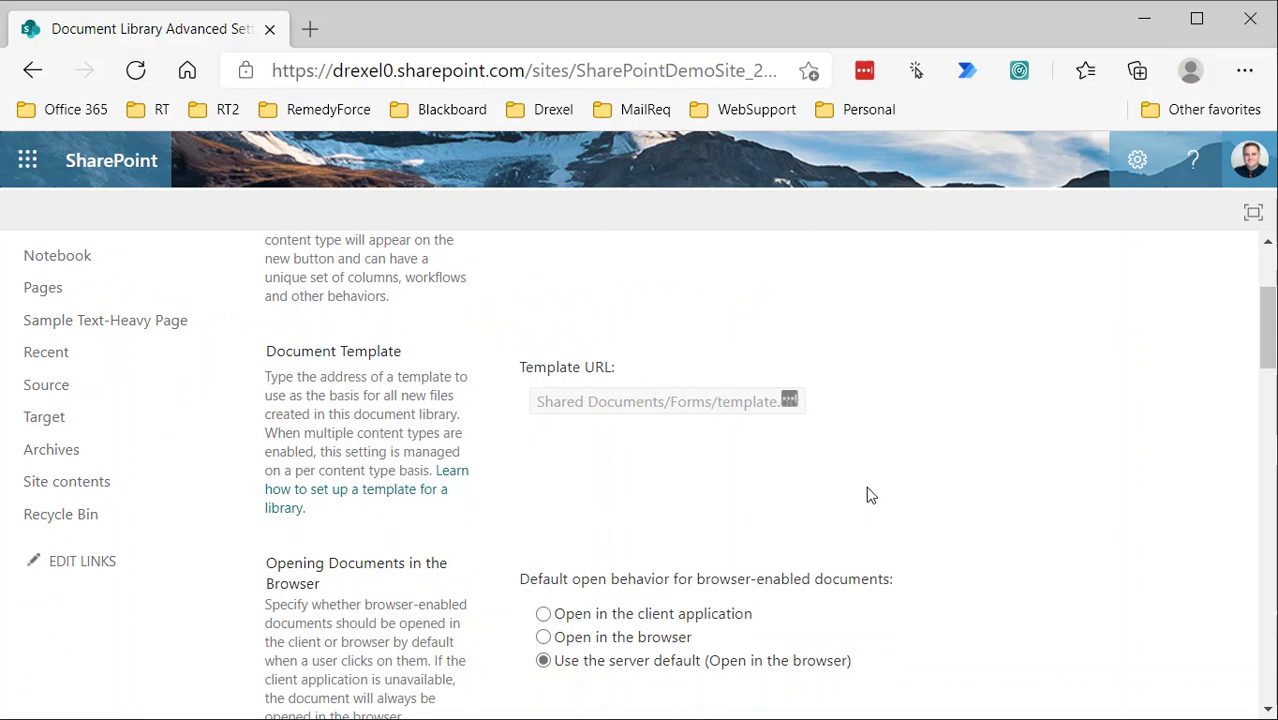
{"action": "scroll", "coordinate": [991, 527], "scroll_direction": "down", "scroll_amount": 10}
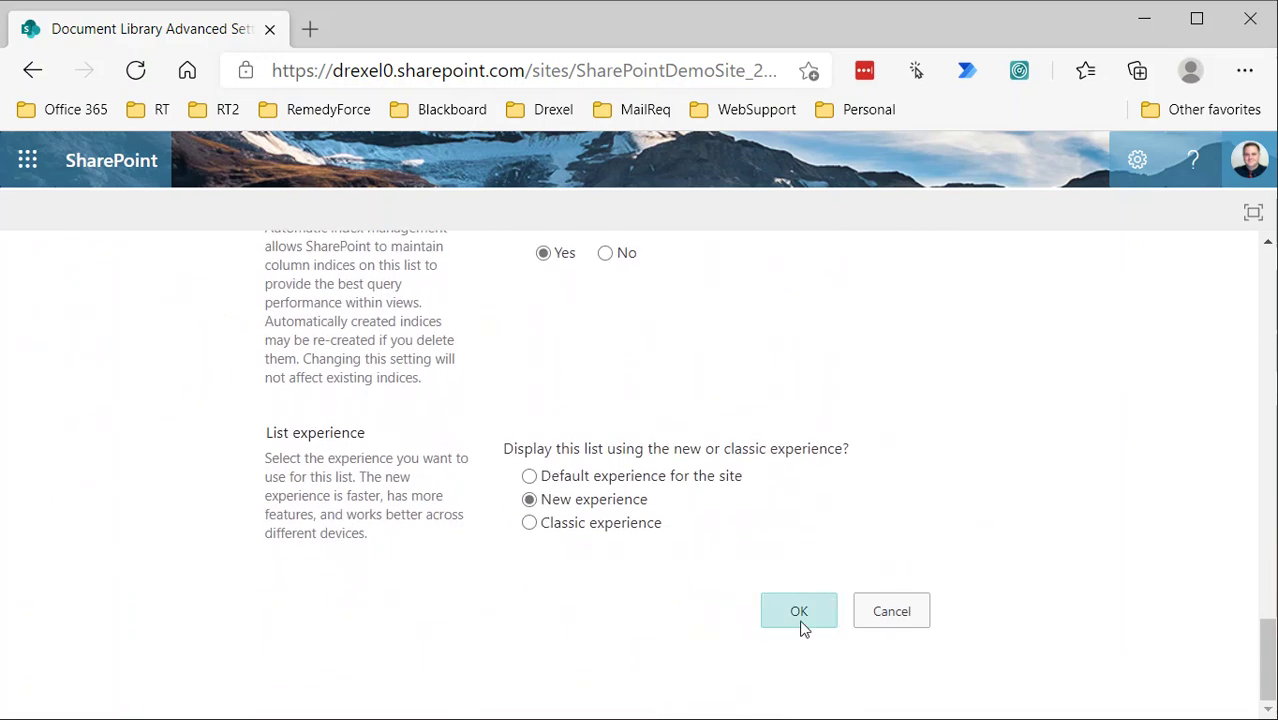
{"action": "left_click", "coordinate": [799, 612]}
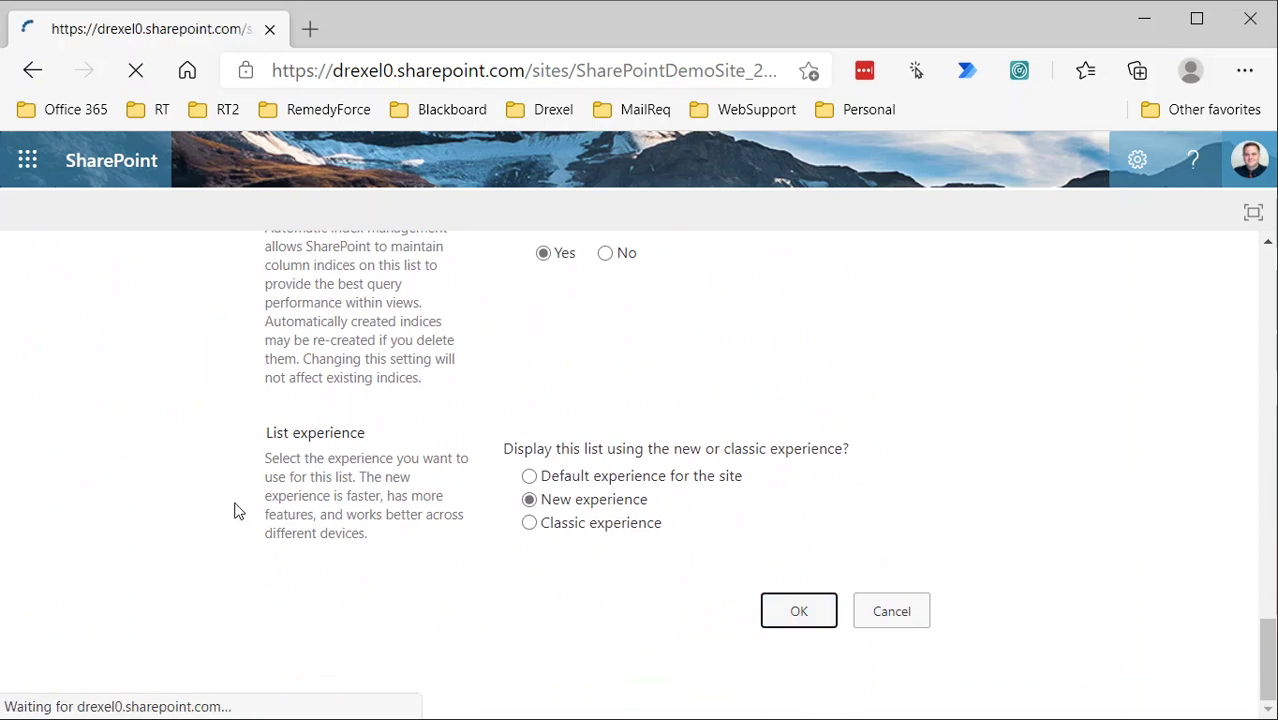
{"action": "scroll", "coordinate": [531, 558], "scroll_direction": "down", "scroll_amount": 3}
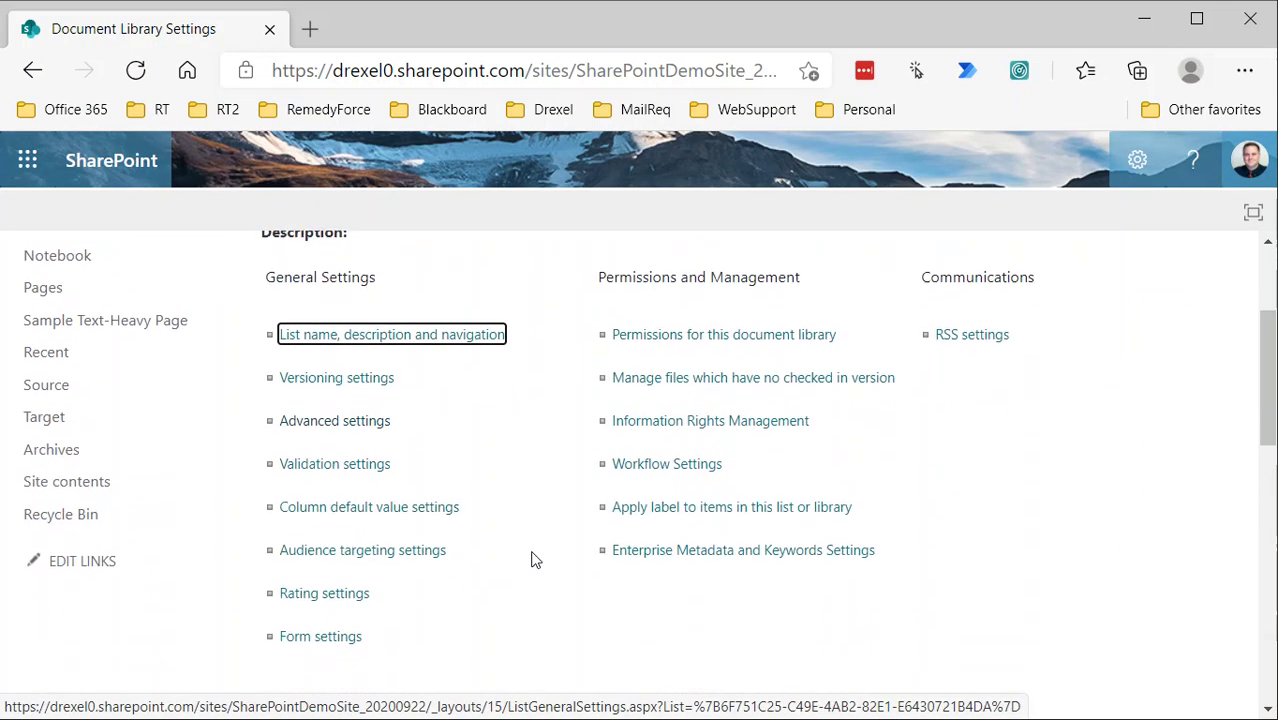
Go to 'Add from existing site content types' and expand the list of content type groups.
{"action": "scroll", "coordinate": [531, 558], "scroll_direction": "down", "scroll_amount": 2}
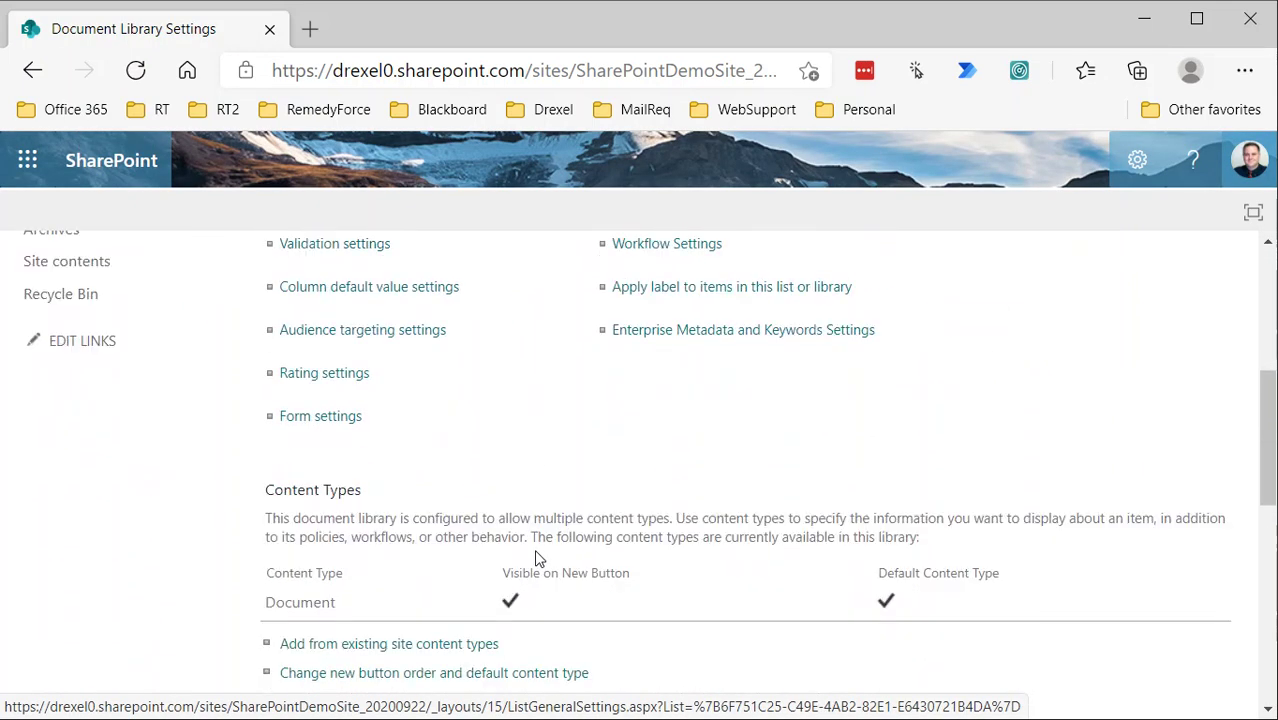
{"action": "scroll", "coordinate": [535, 558], "scroll_direction": "down", "scroll_amount": 2}
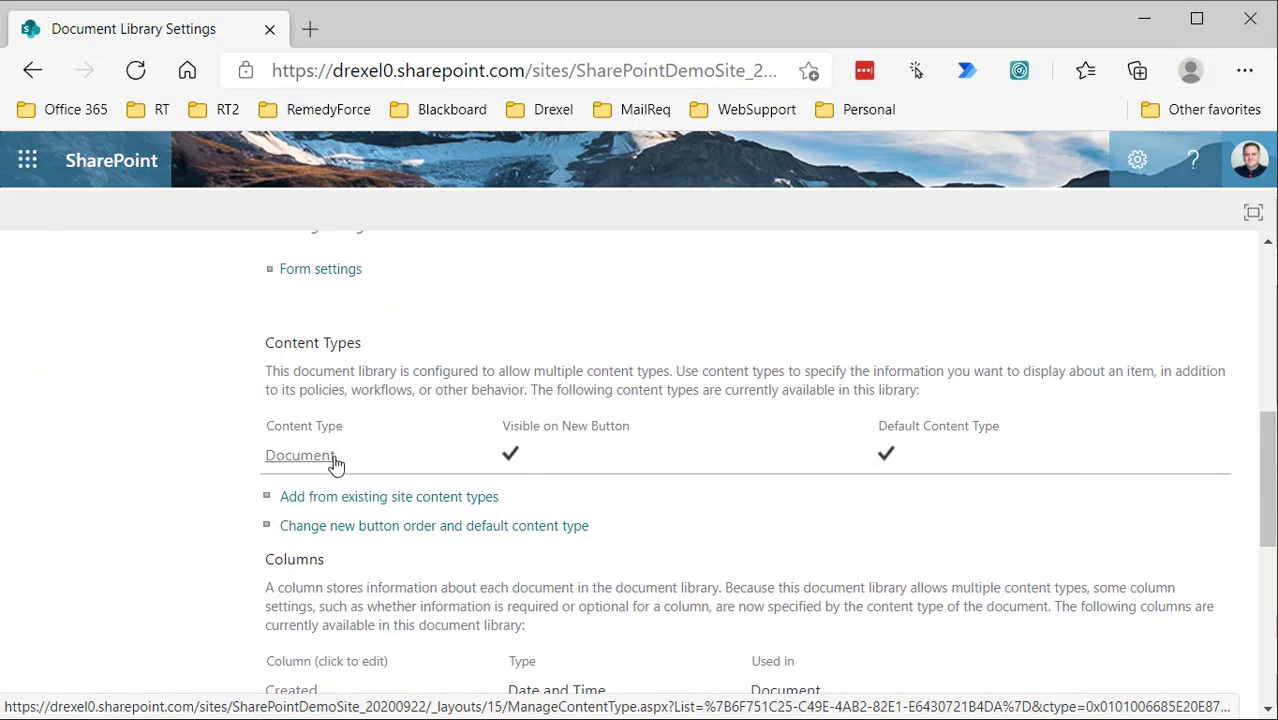
{"action": "left_click", "coordinate": [441, 498]}
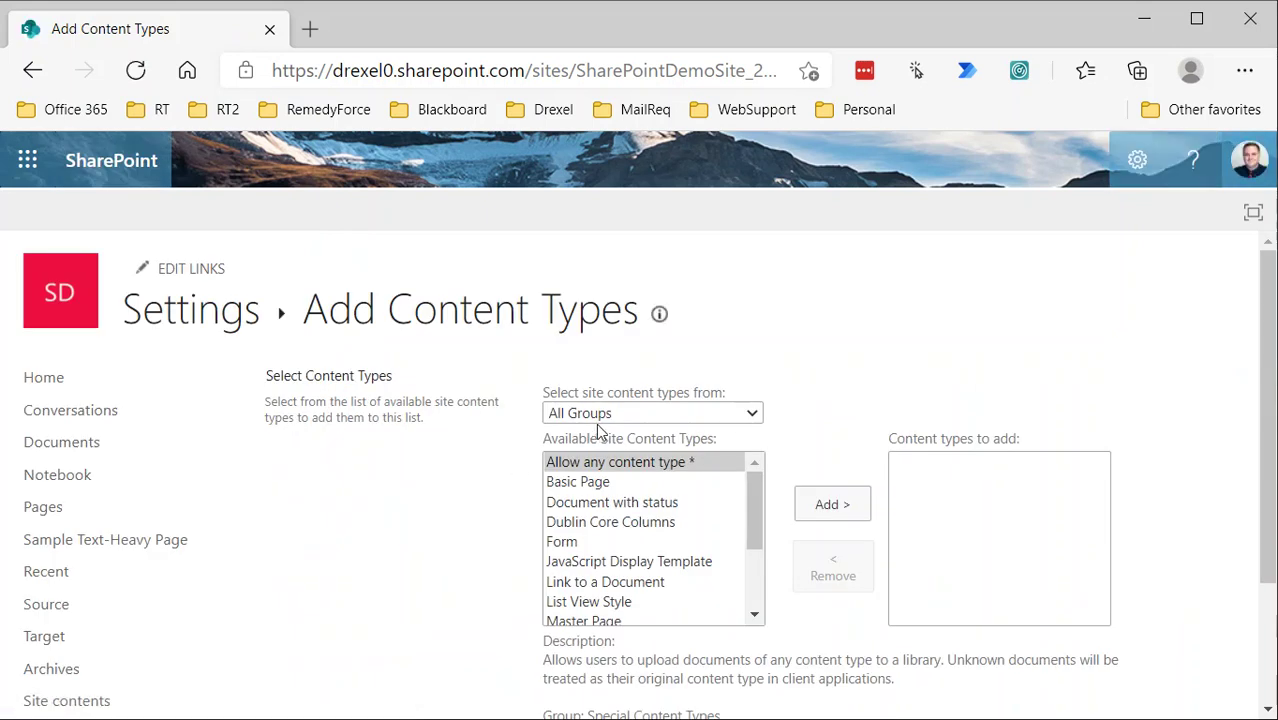
{"action": "left_click", "coordinate": [650, 418]}
Add 'Document with status' from Custom Content Types to the Documents library.
{"action": "left_click", "coordinate": [647, 488]}
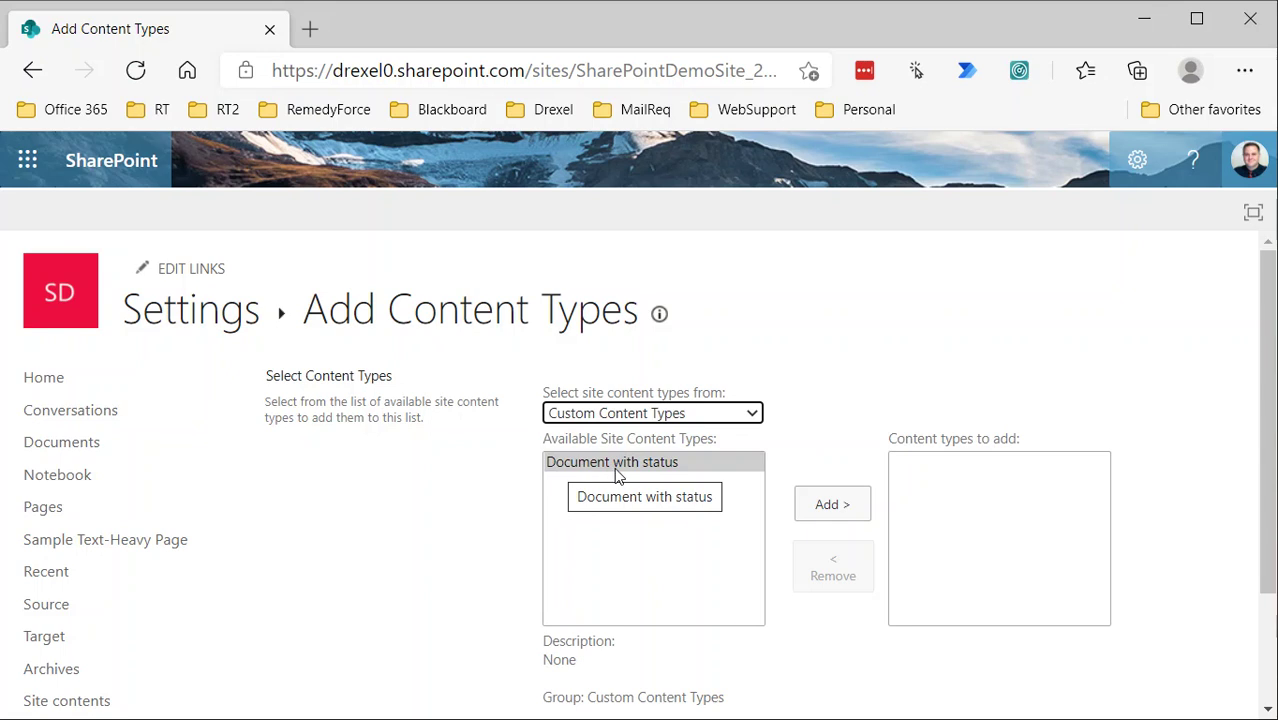
{"action": "left_click", "coordinate": [620, 468]}
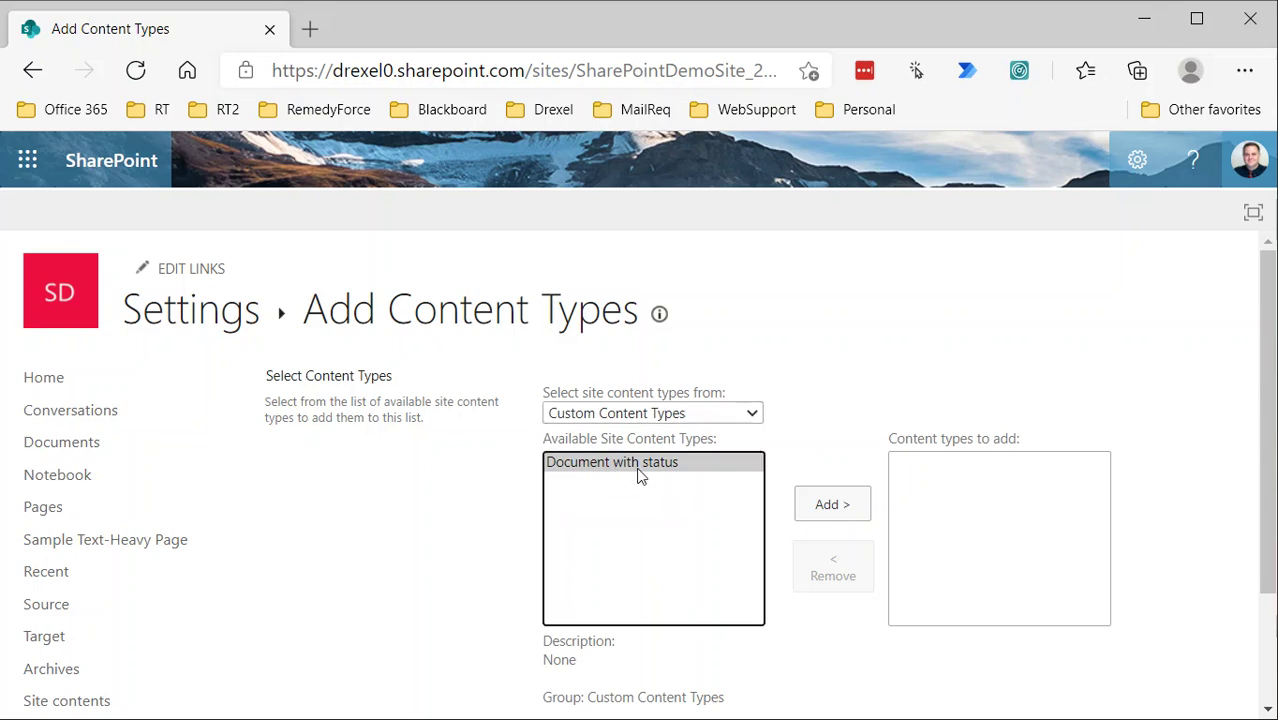
{"action": "left_click", "coordinate": [847, 503]}
{"action": "scroll", "coordinate": [932, 590], "scroll_direction": "down", "scroll_amount": 2}
{"action": "left_click", "coordinate": [1098, 611]}
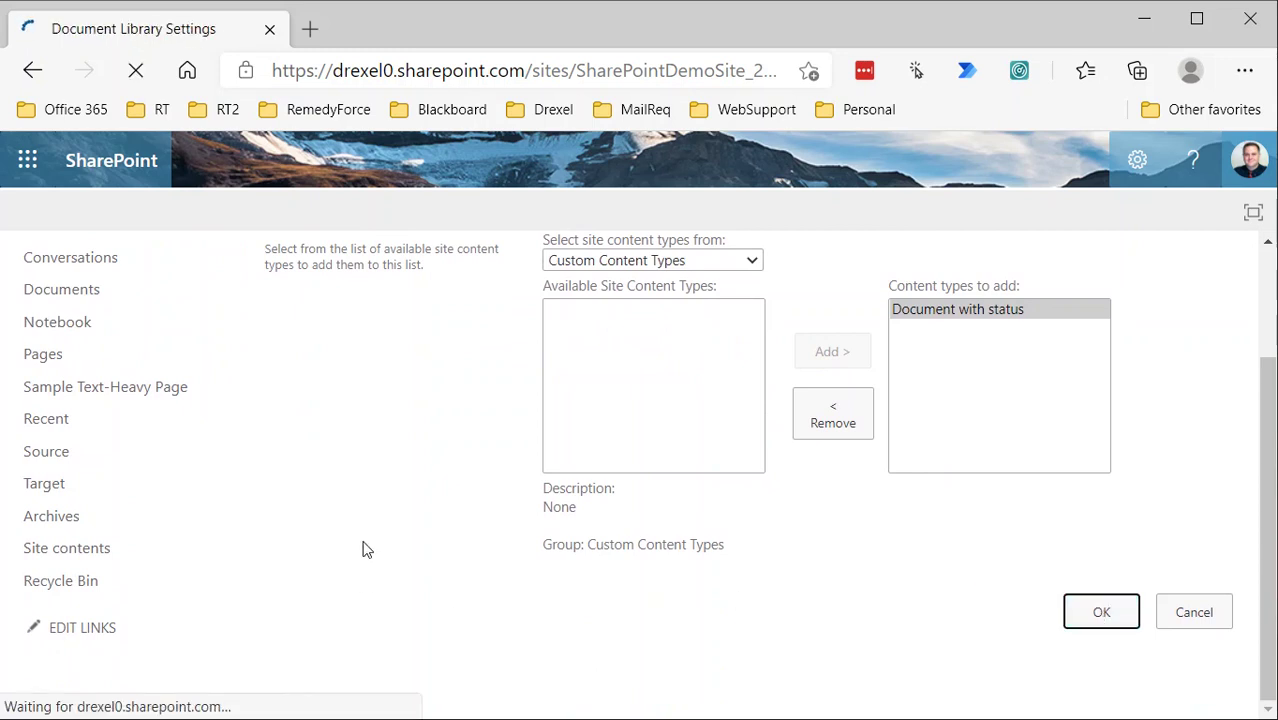
{"action": "scroll", "coordinate": [365, 548], "scroll_direction": "down", "scroll_amount": 5}
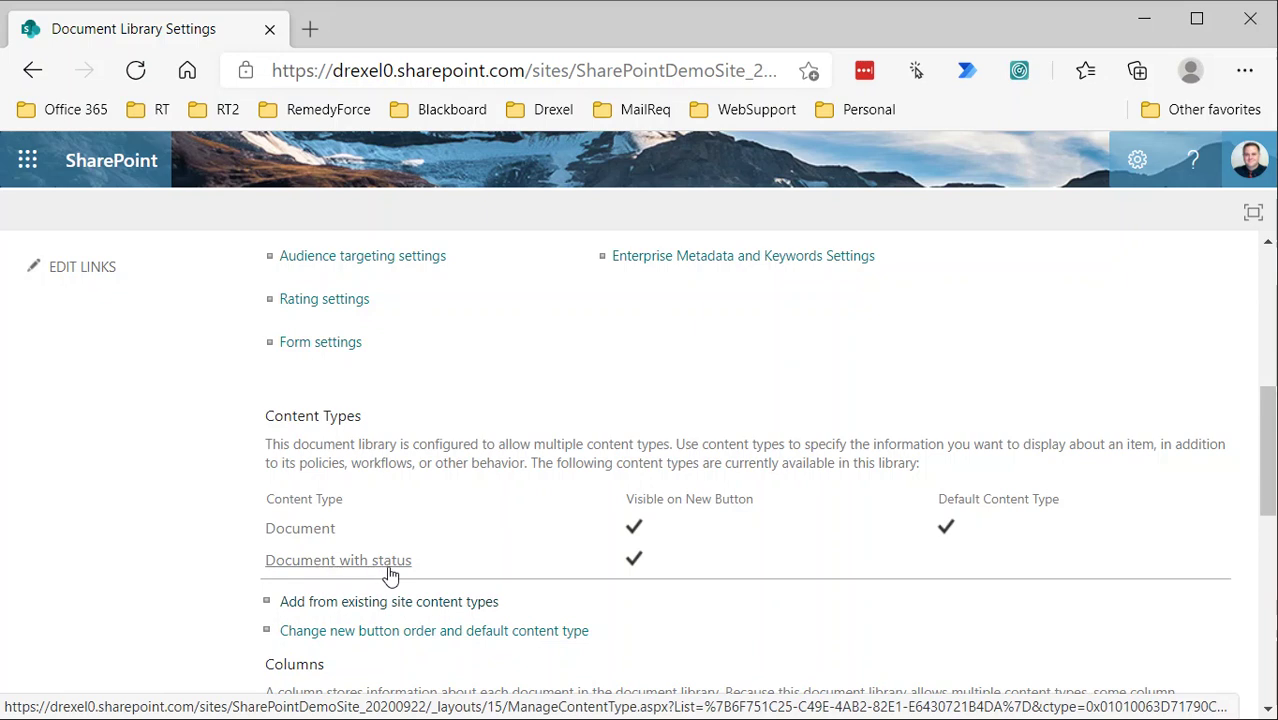
Open 'Change new button order and default content type' from the Content Types section.
{"action": "left_click", "coordinate": [448, 632]}
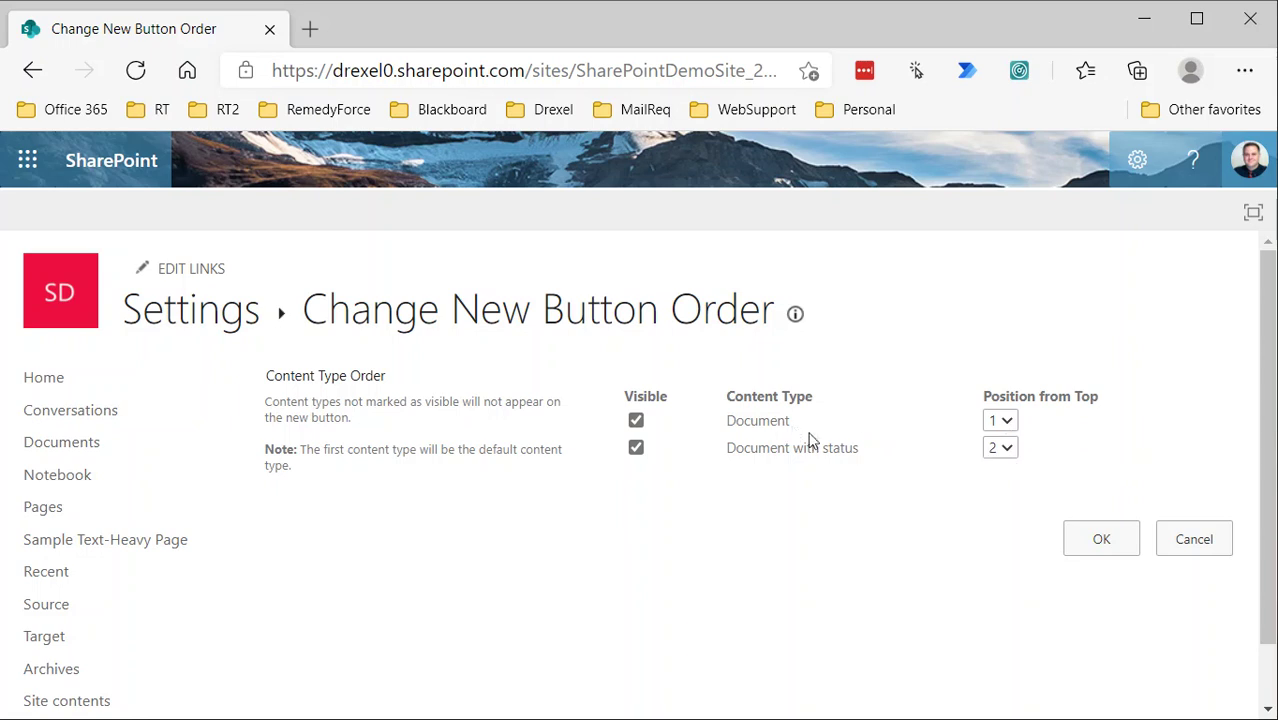
Set Document with status to position 1 from top and uncheck Document's Visible box.
{"action": "left_click", "coordinate": [1012, 448]}
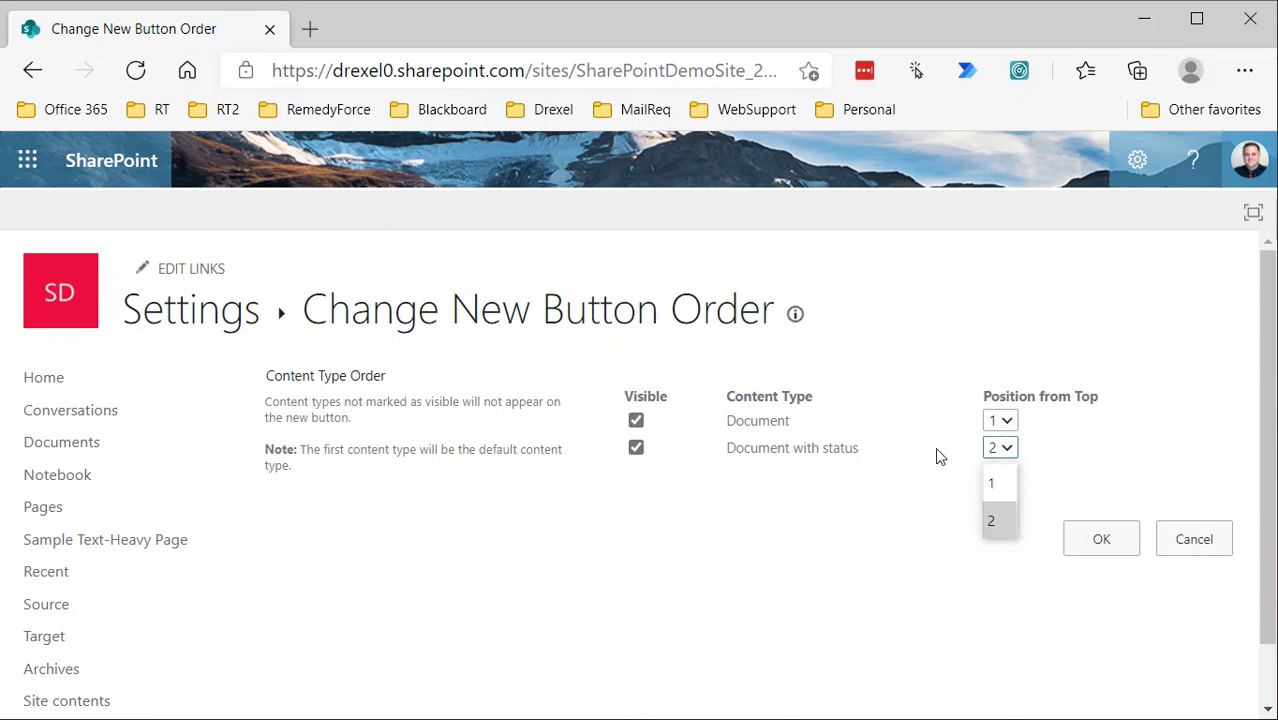
{"action": "left_click", "coordinate": [992, 484]}
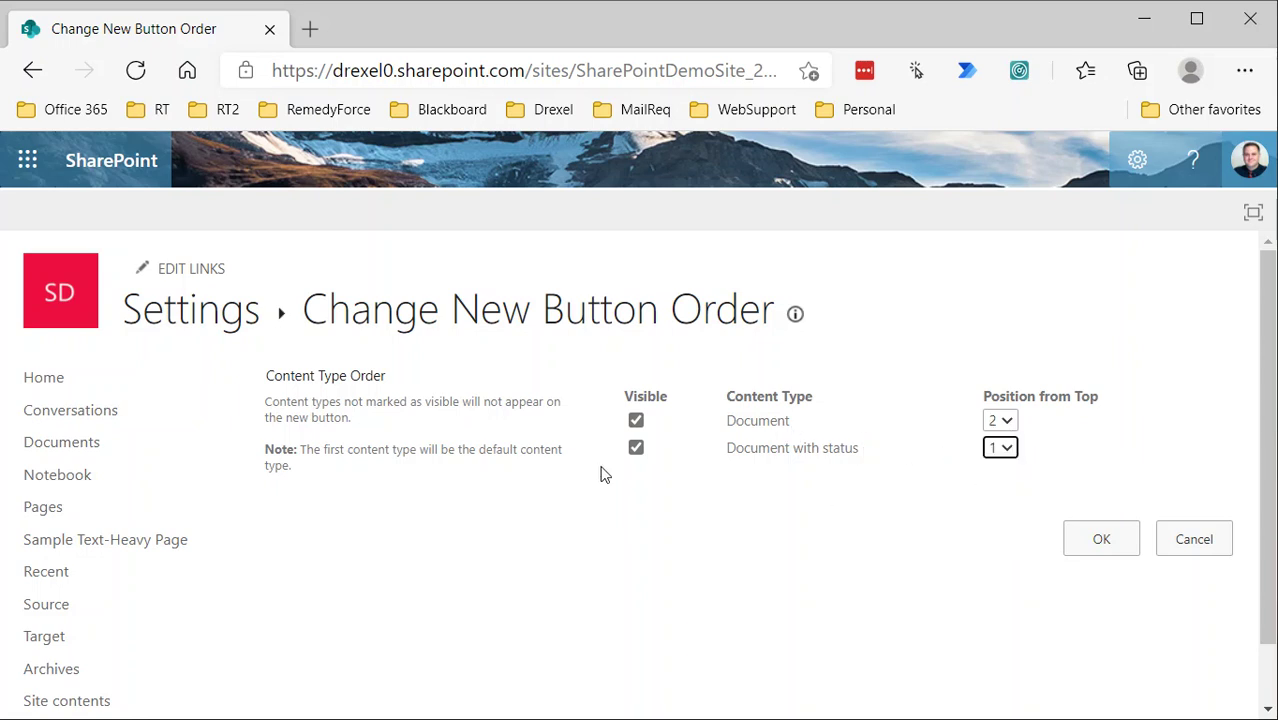
{"action": "left_click", "coordinate": [636, 421]}
Save the new button order and review the Content Types and columns in library settings.
{"action": "left_click", "coordinate": [1100, 537]}
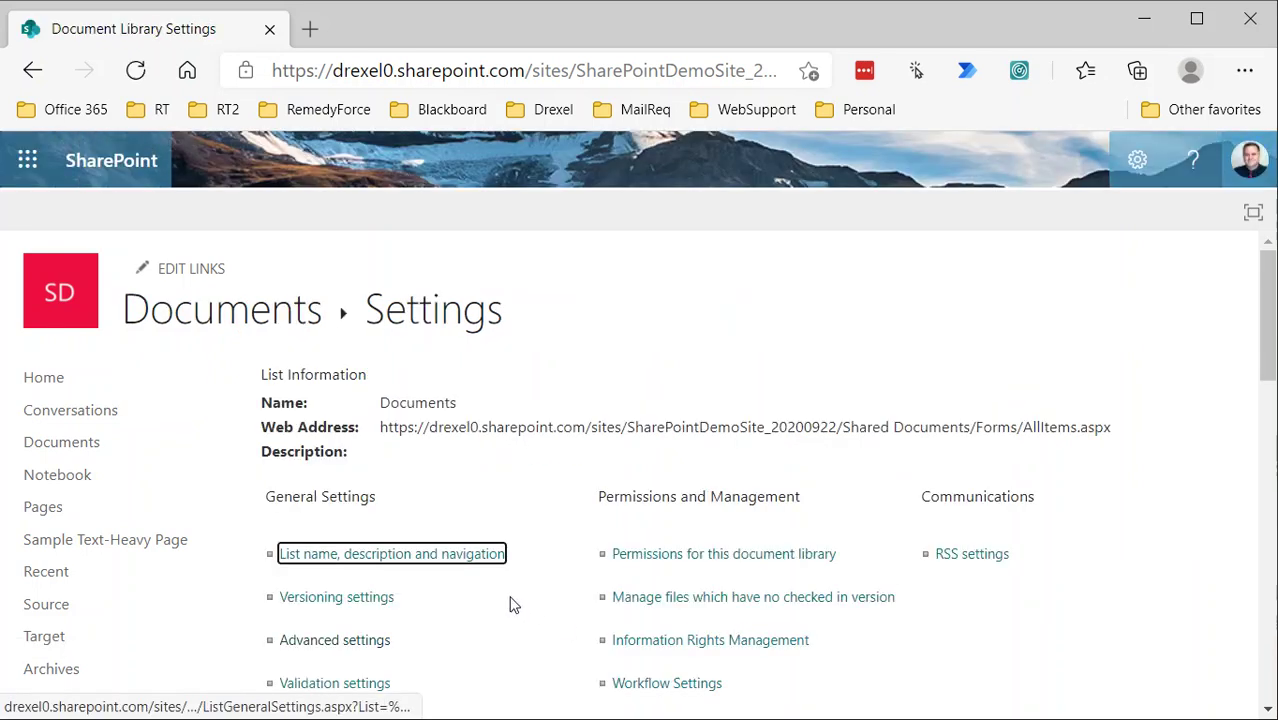
{"action": "scroll", "coordinate": [512, 600], "scroll_direction": "down", "scroll_amount": 3}
{"action": "scroll", "coordinate": [509, 603], "scroll_direction": "down", "scroll_amount": 1}
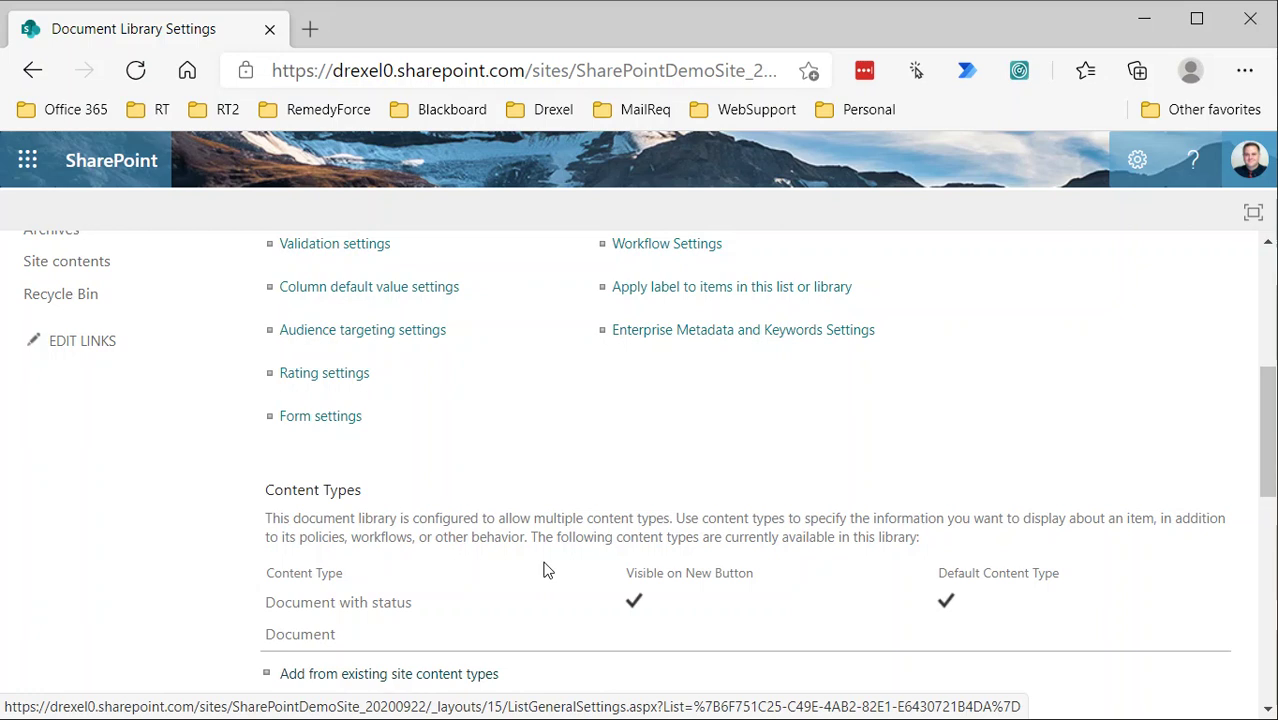
{"action": "scroll", "coordinate": [543, 568], "scroll_direction": "down", "scroll_amount": 3}
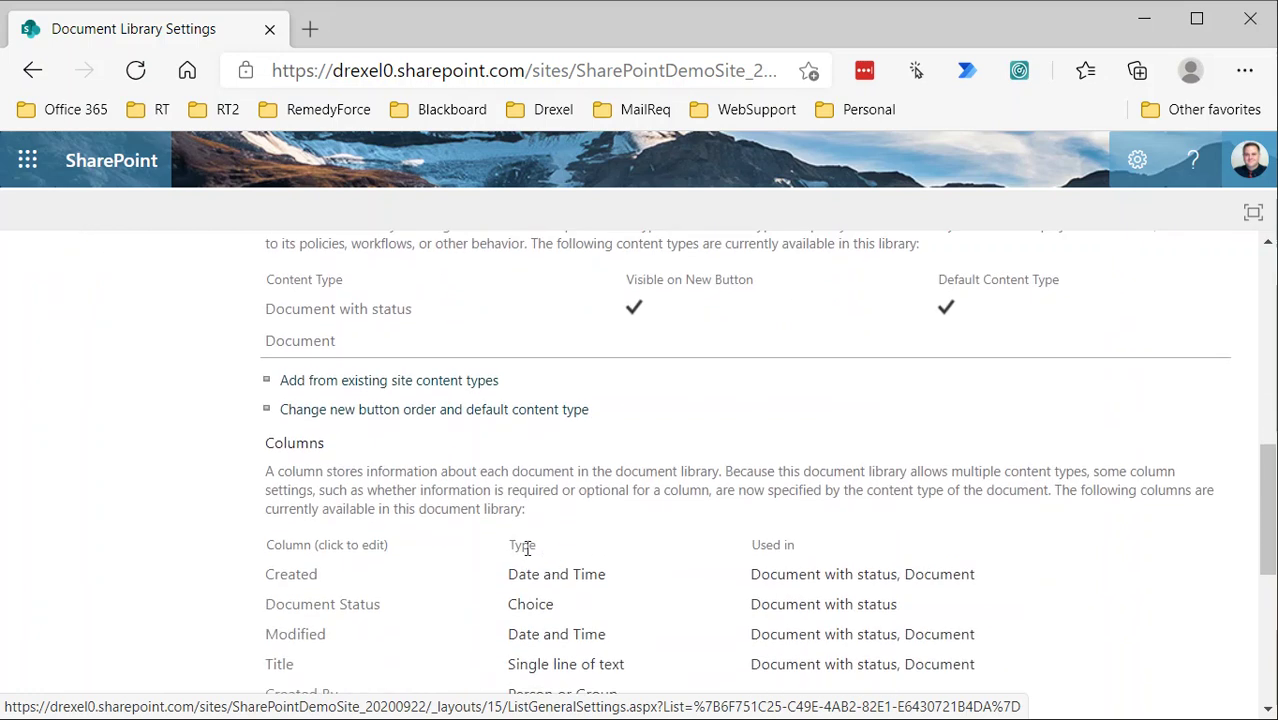
{"action": "scroll", "coordinate": [529, 545], "scroll_direction": "up", "scroll_amount": 5}
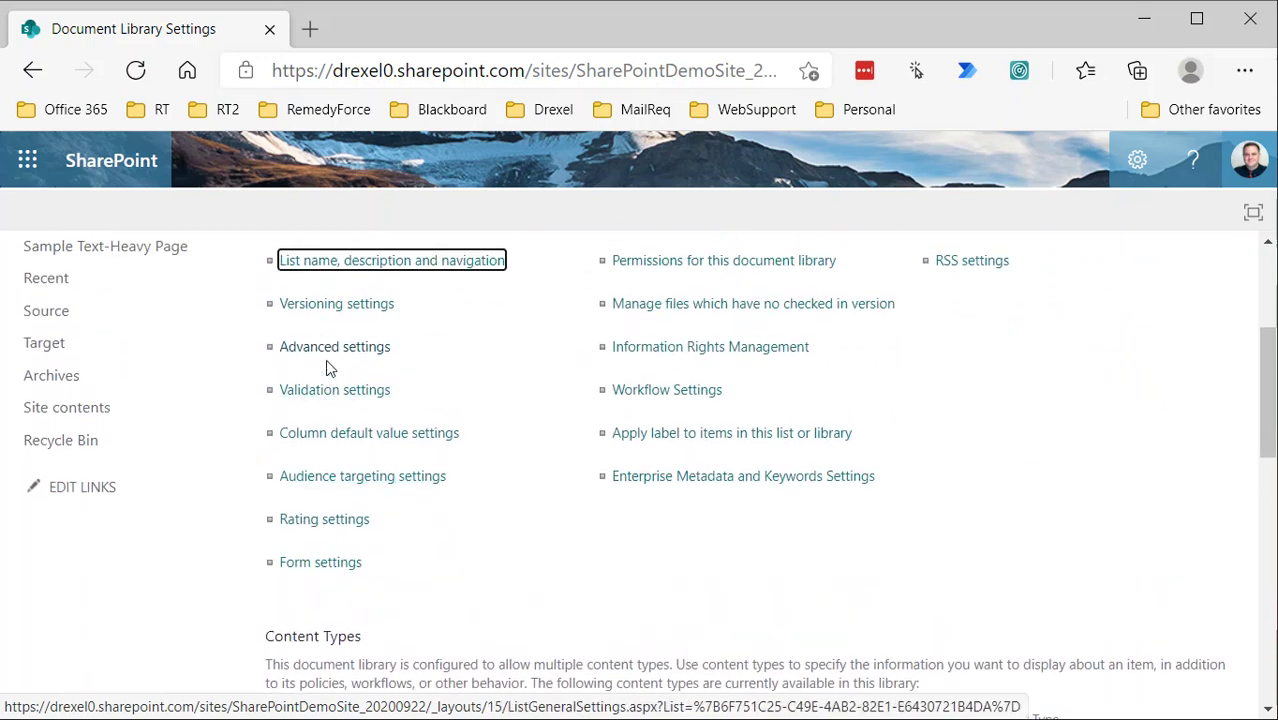
Set 'Allow management of content types?' to No in the Documents library's Advanced settings and save.
{"action": "left_click", "coordinate": [326, 345]}
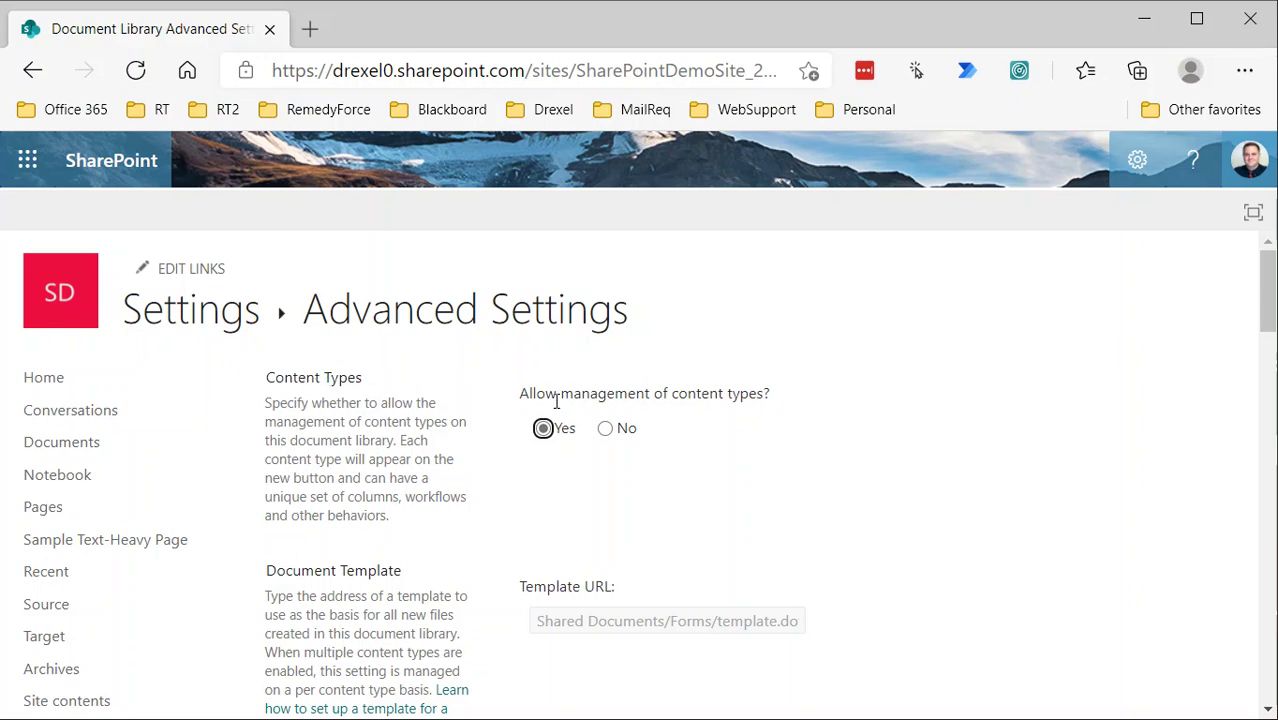
{"action": "left_click", "coordinate": [606, 429]}
{"action": "scroll", "coordinate": [933, 608], "scroll_direction": "down", "scroll_amount": 3}
{"action": "scroll", "coordinate": [894, 610], "scroll_direction": "down", "scroll_amount": 15}
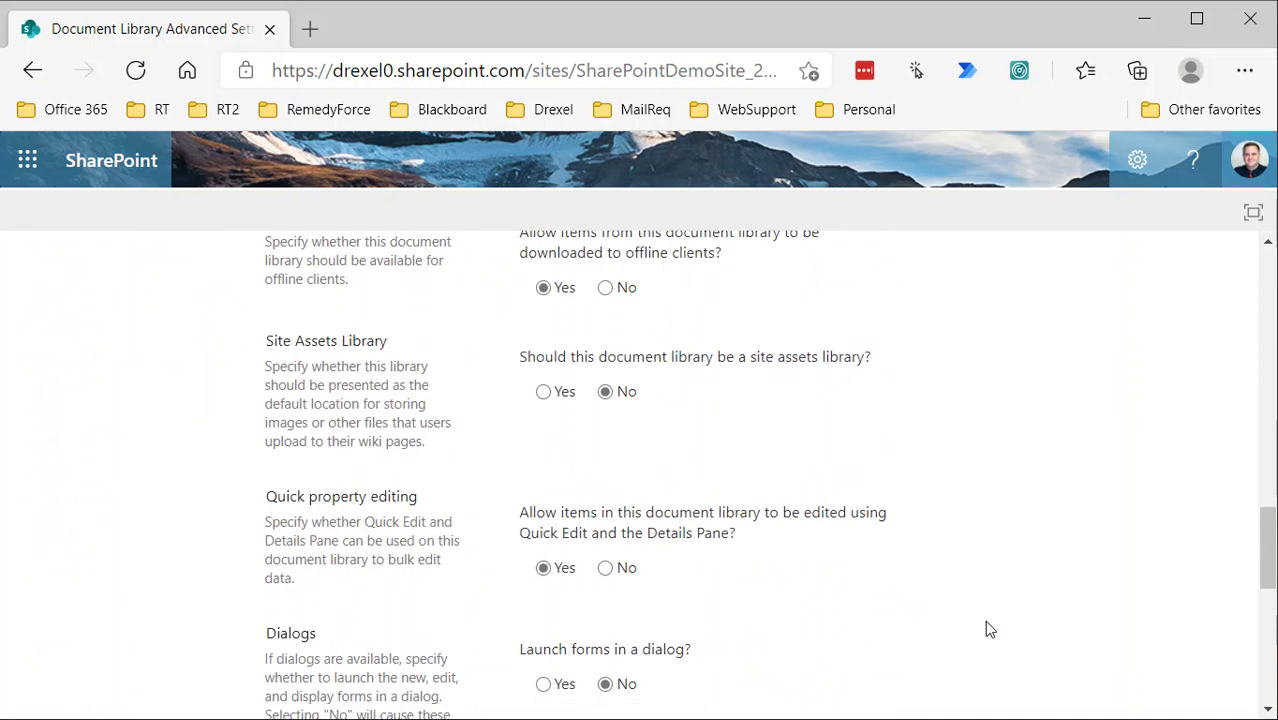
{"action": "scroll", "coordinate": [988, 628], "scroll_direction": "down", "scroll_amount": 8}
{"action": "left_click", "coordinate": [785, 617]}
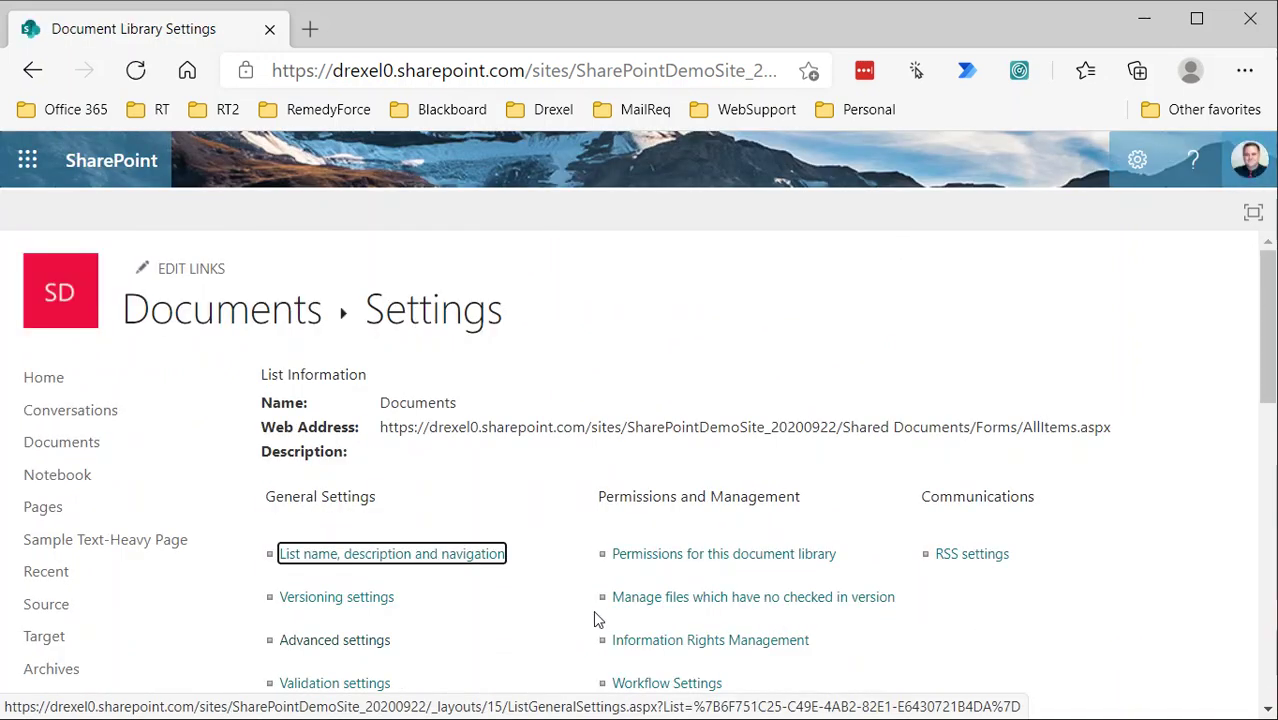
{"action": "scroll", "coordinate": [594, 619], "scroll_direction": "down", "scroll_amount": 5}
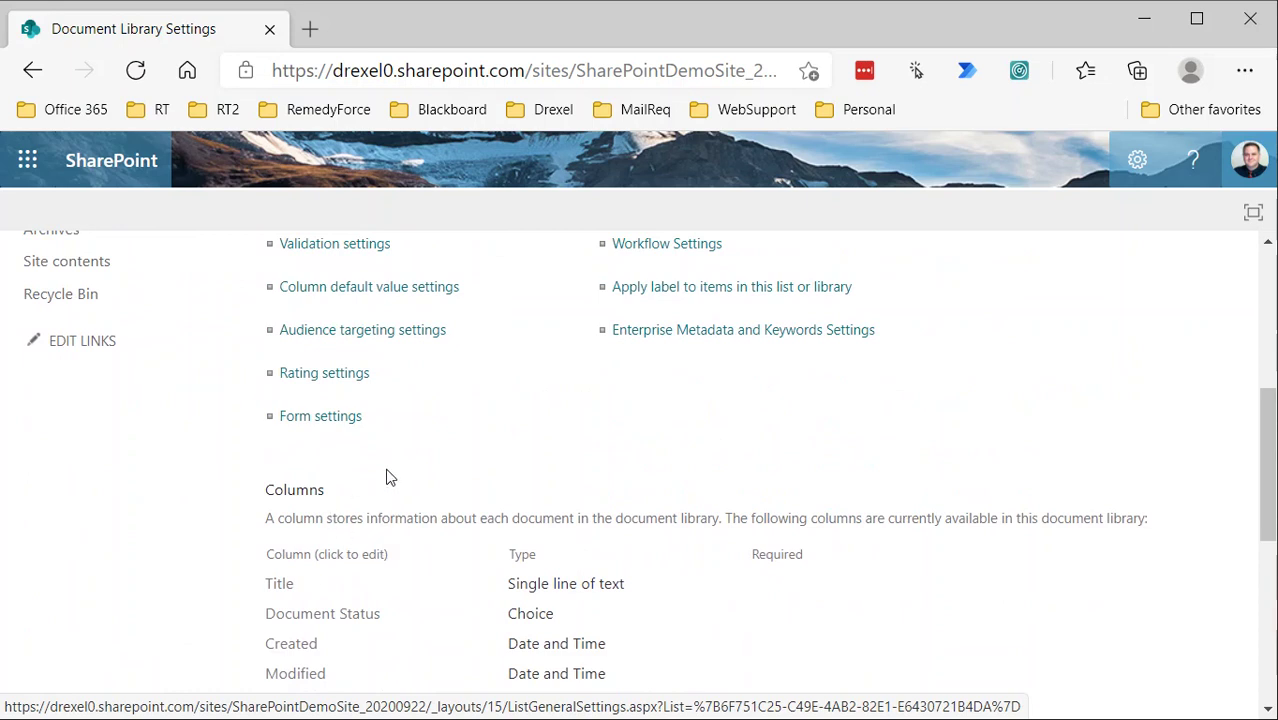
{"action": "scroll", "coordinate": [390, 477], "scroll_direction": "up", "scroll_amount": 5}
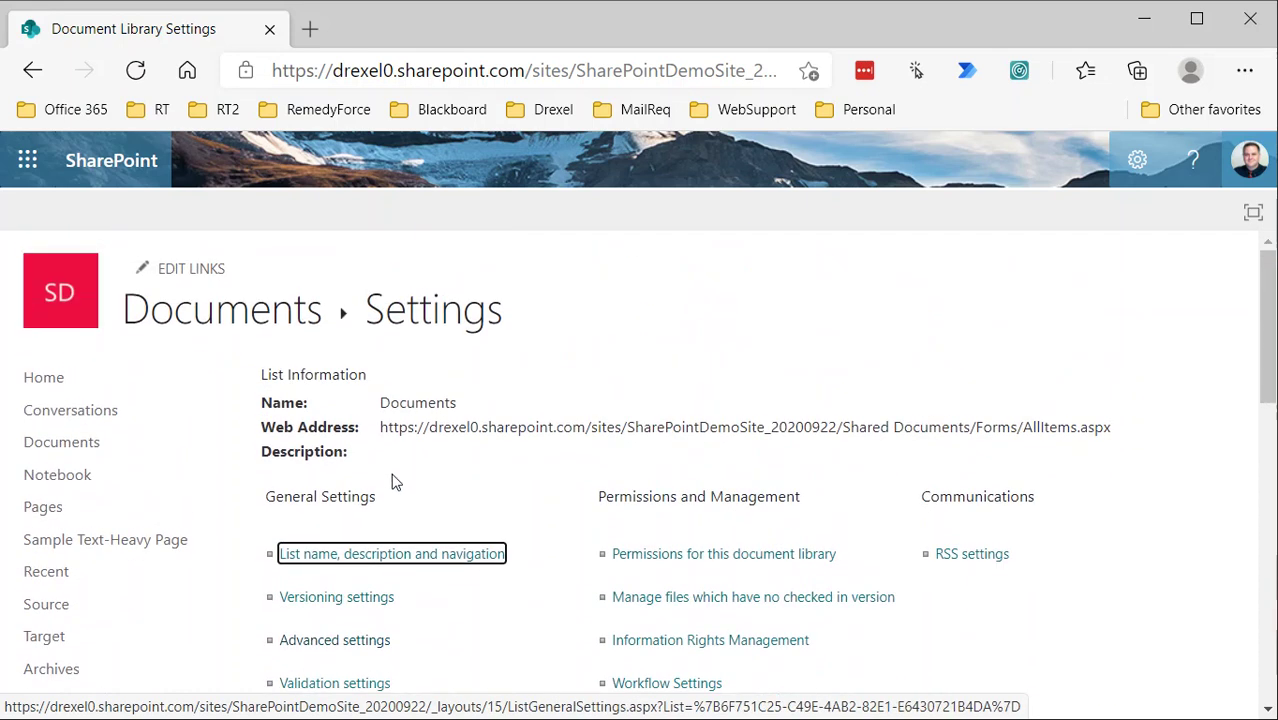
{"action": "scroll", "coordinate": [392, 487], "scroll_direction": "down", "scroll_amount": 6}
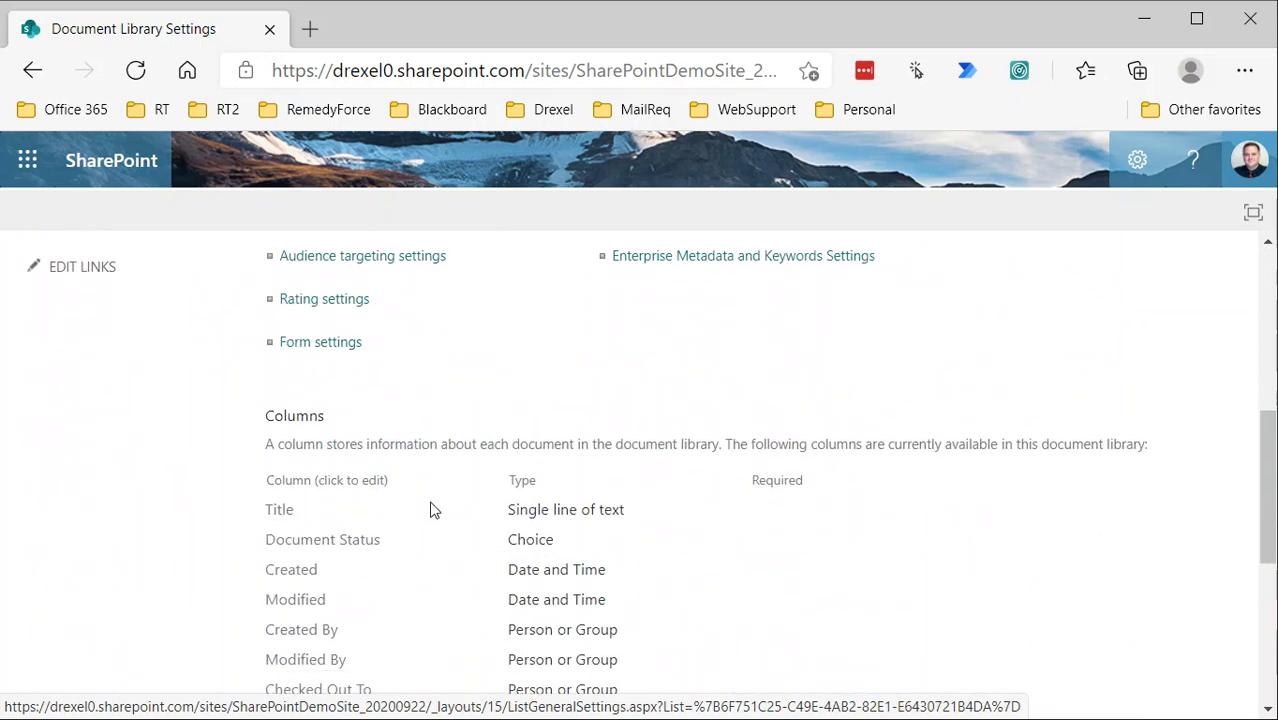
{"action": "scroll", "coordinate": [430, 512], "scroll_direction": "down", "scroll_amount": 1}
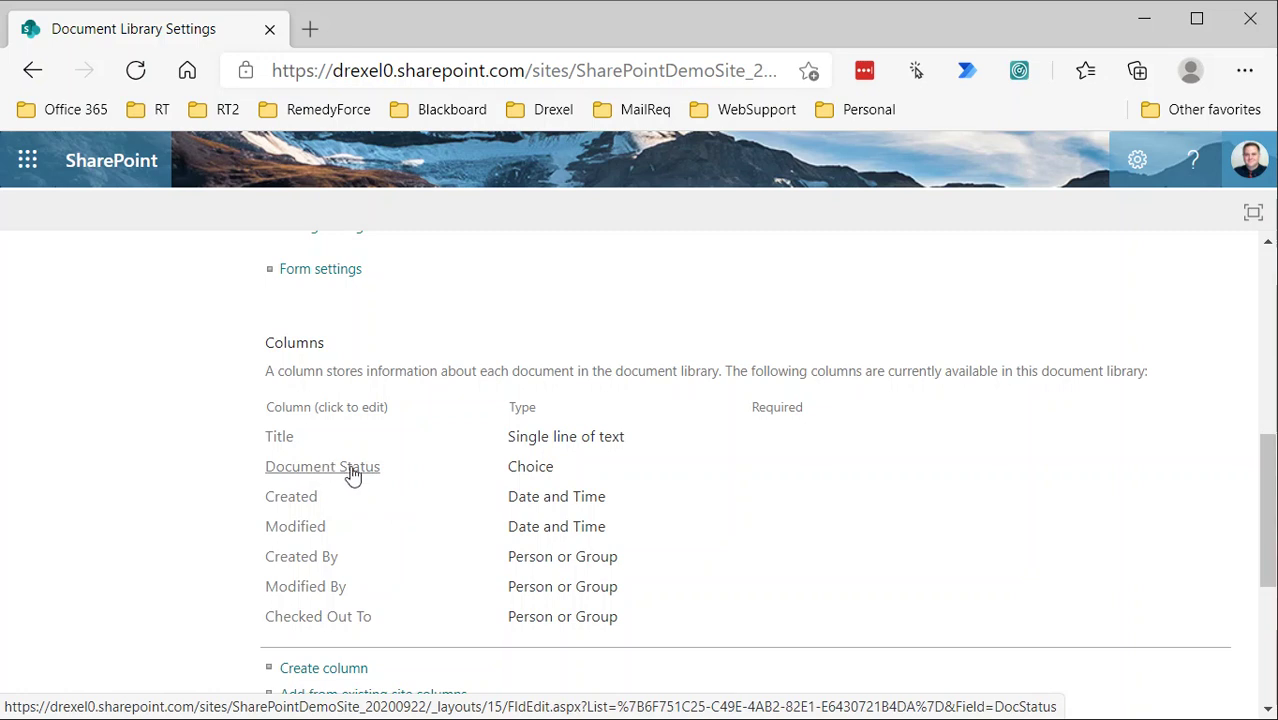
{"action": "scroll", "coordinate": [380, 480], "scroll_direction": "up", "scroll_amount": 15}
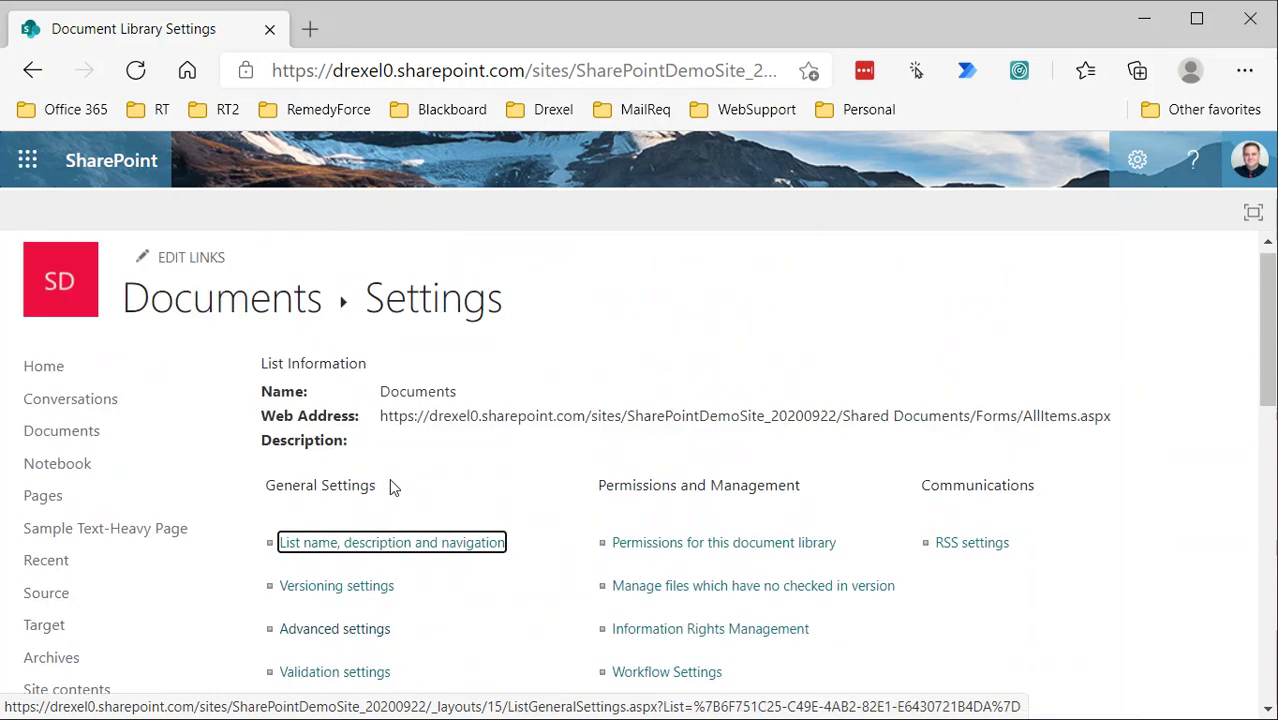
{"action": "scroll", "coordinate": [340, 480], "scroll_direction": "down", "scroll_amount": 1}
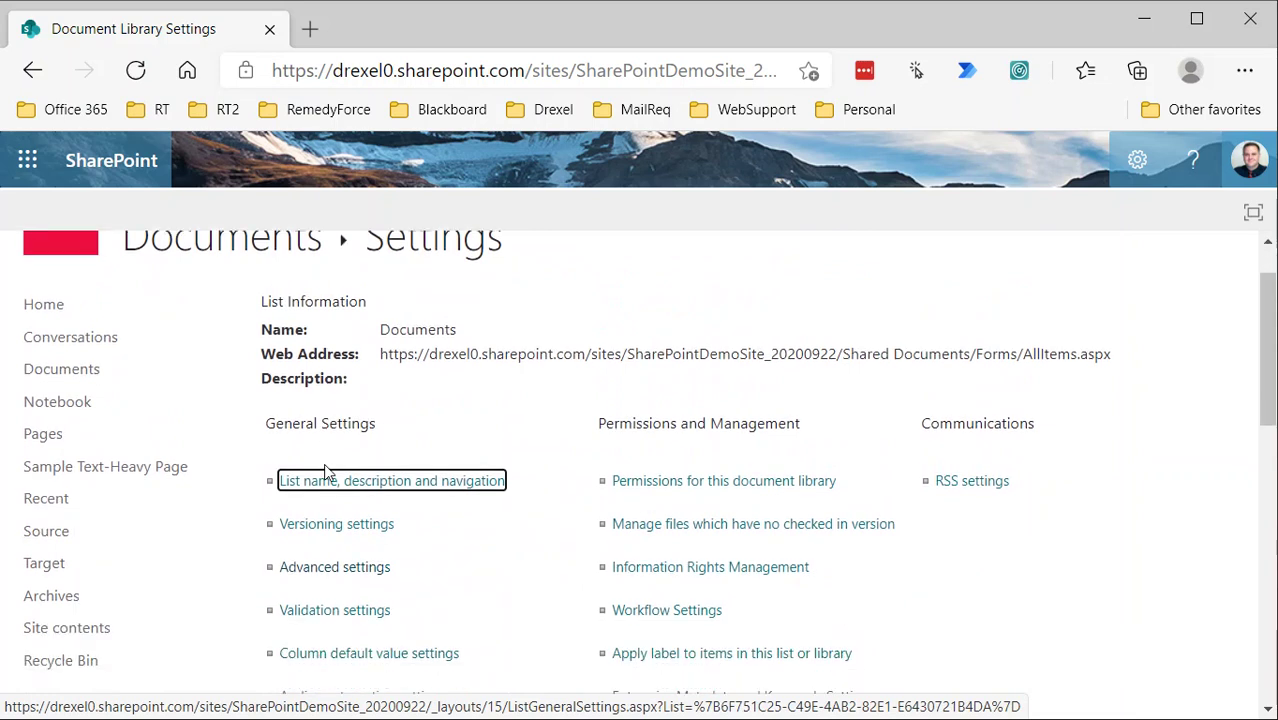
{"action": "left_click", "coordinate": [67, 600]}
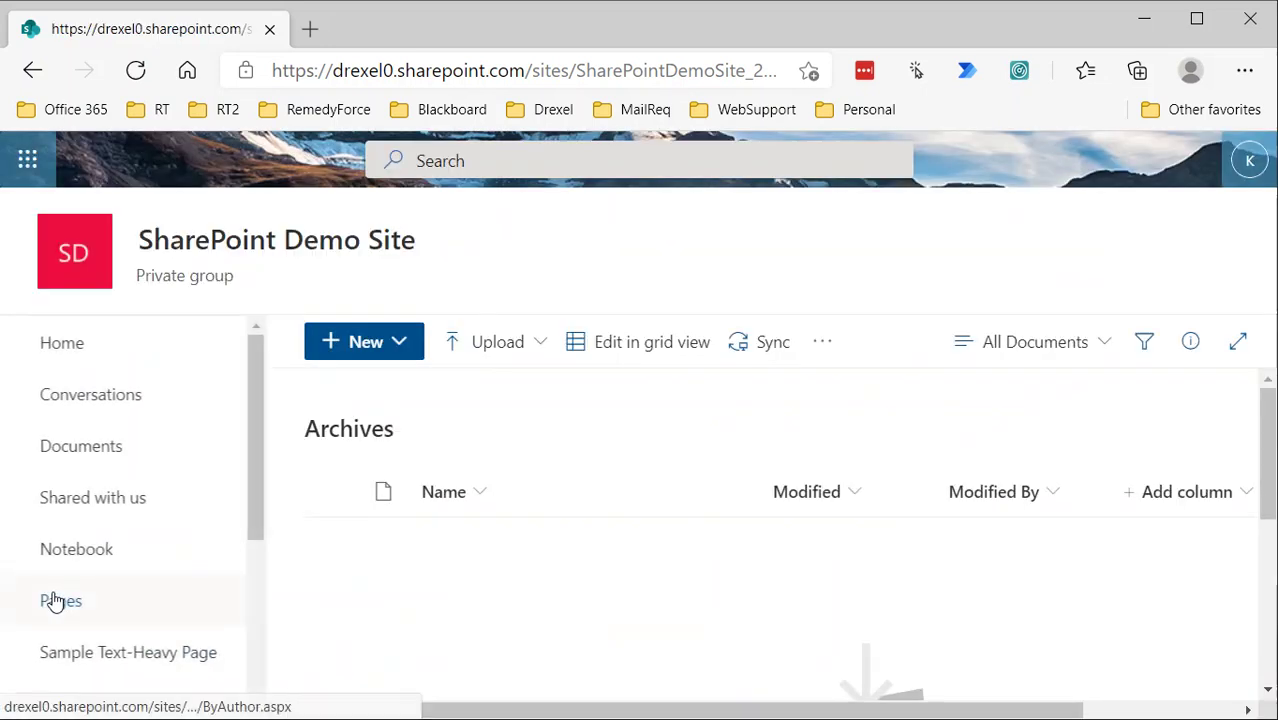
Open the Archives library settings and set Advanced settings' 'Allow management of content types' to Yes.
{"action": "left_click", "coordinate": [1137, 162]}
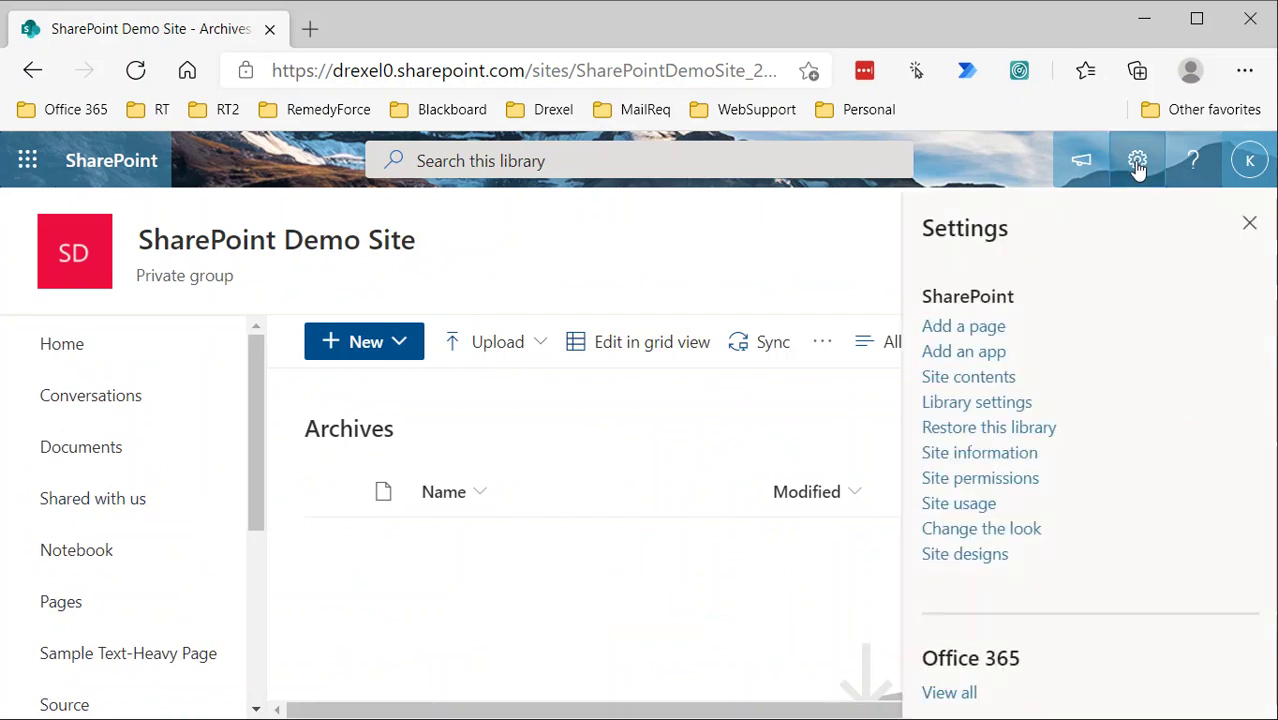
{"action": "left_click", "coordinate": [990, 404]}
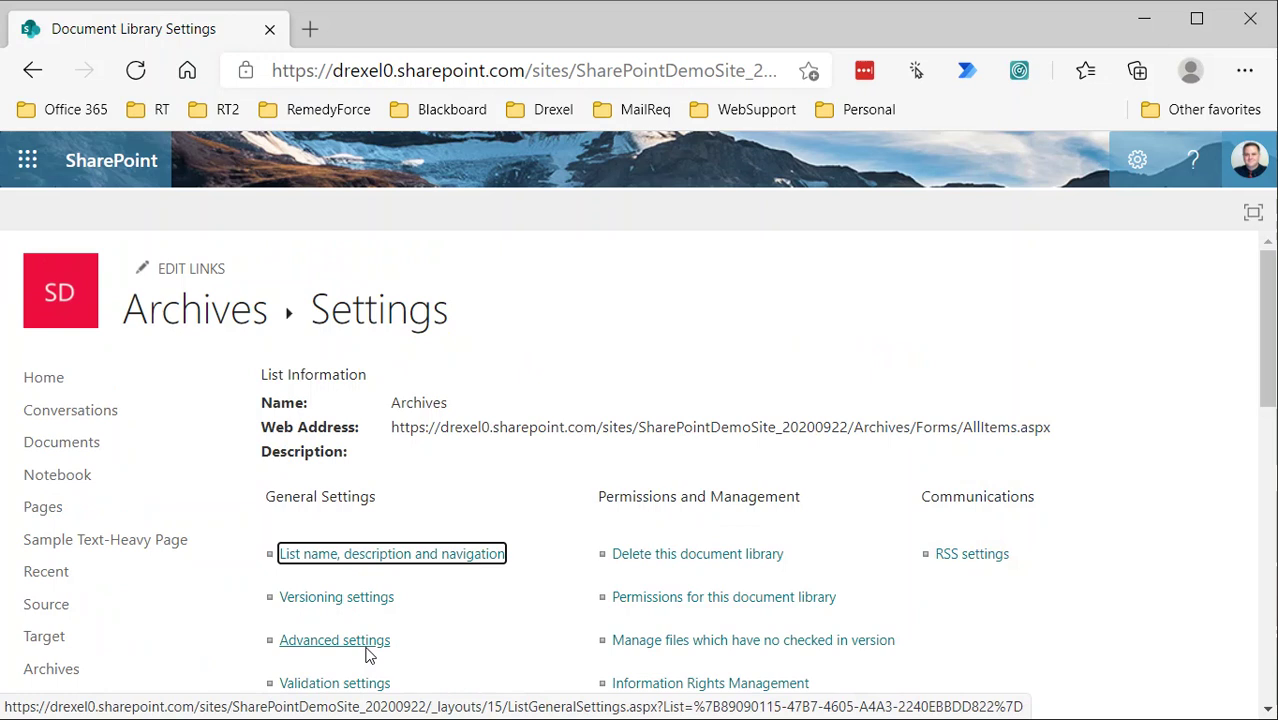
{"action": "left_click", "coordinate": [362, 641]}
{"action": "left_click", "coordinate": [543, 428]}
{"action": "scroll", "coordinate": [857, 495], "scroll_direction": "down", "scroll_amount": 12}
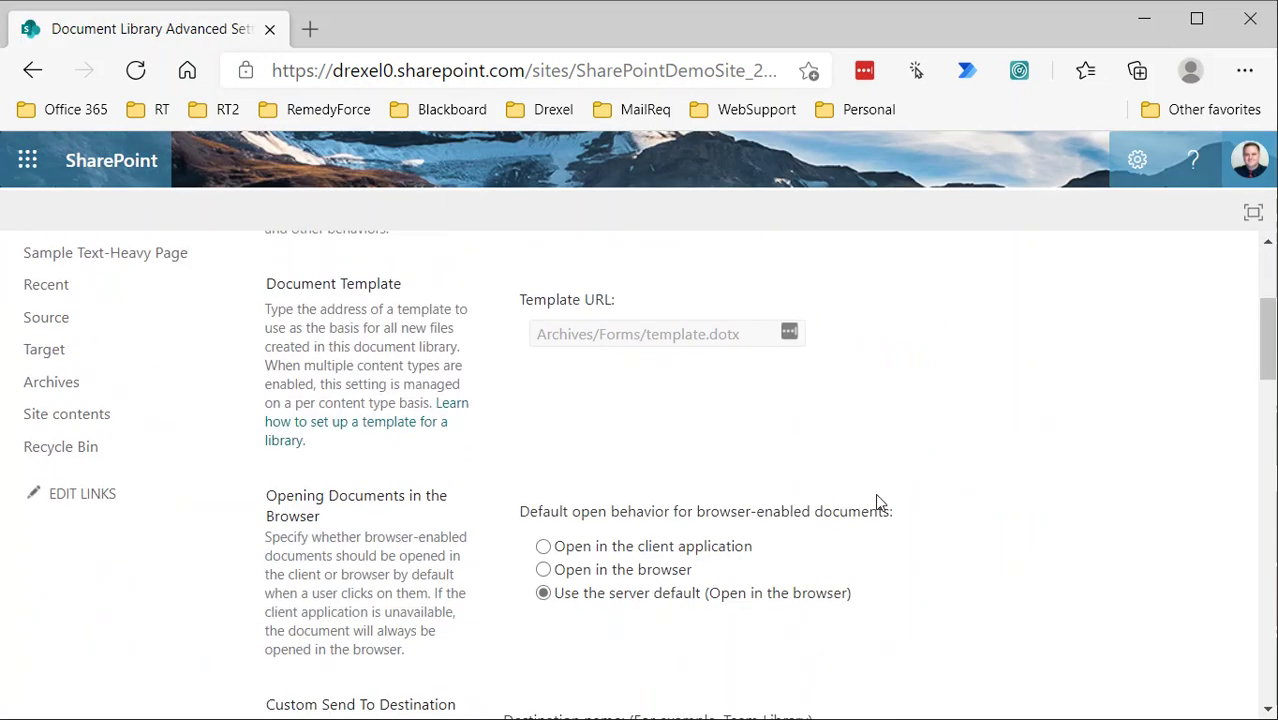
{"action": "scroll", "coordinate": [1096, 640], "scroll_direction": "down", "scroll_amount": 8}
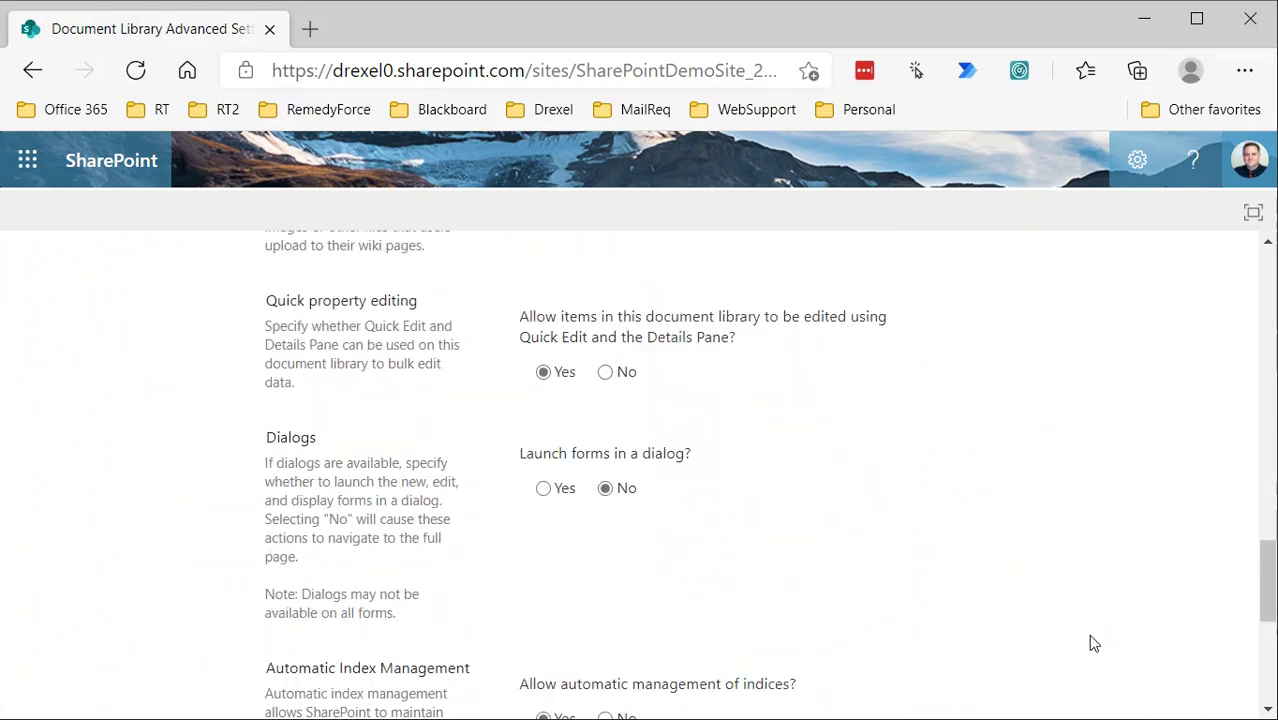
{"action": "left_click", "coordinate": [786, 625]}
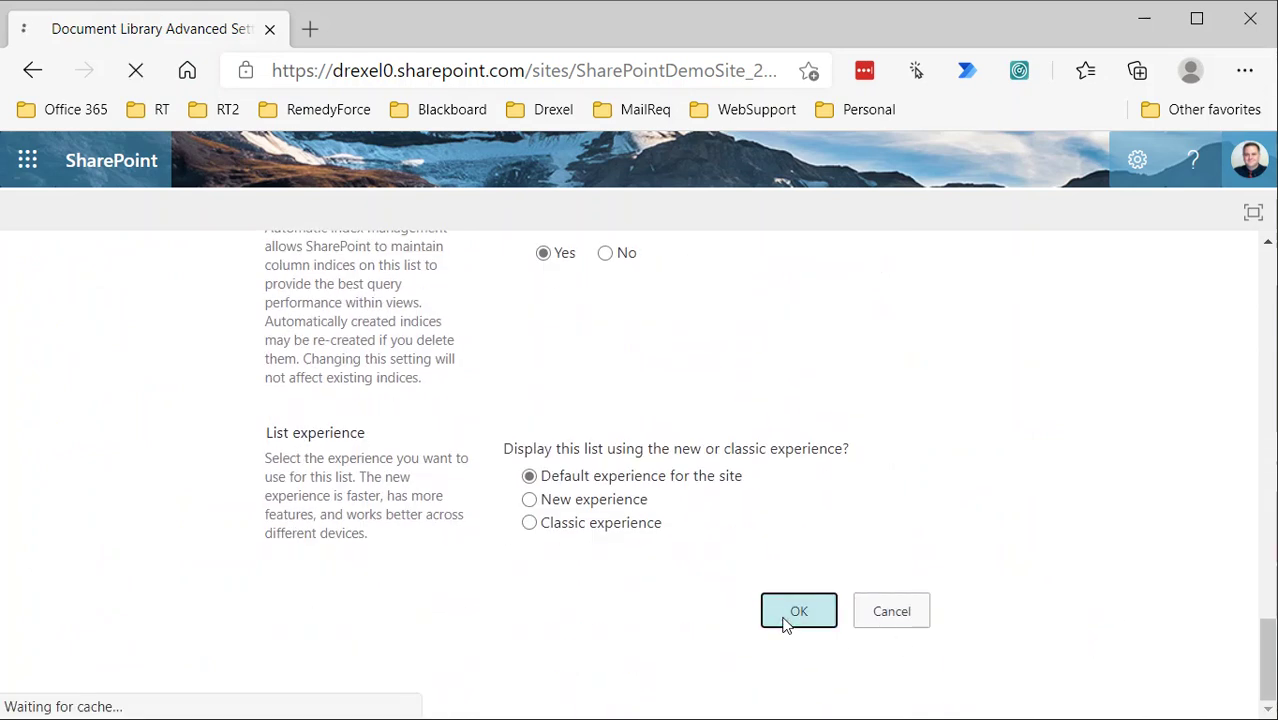
{"action": "scroll", "coordinate": [528, 582], "scroll_direction": "down", "scroll_amount": 5}
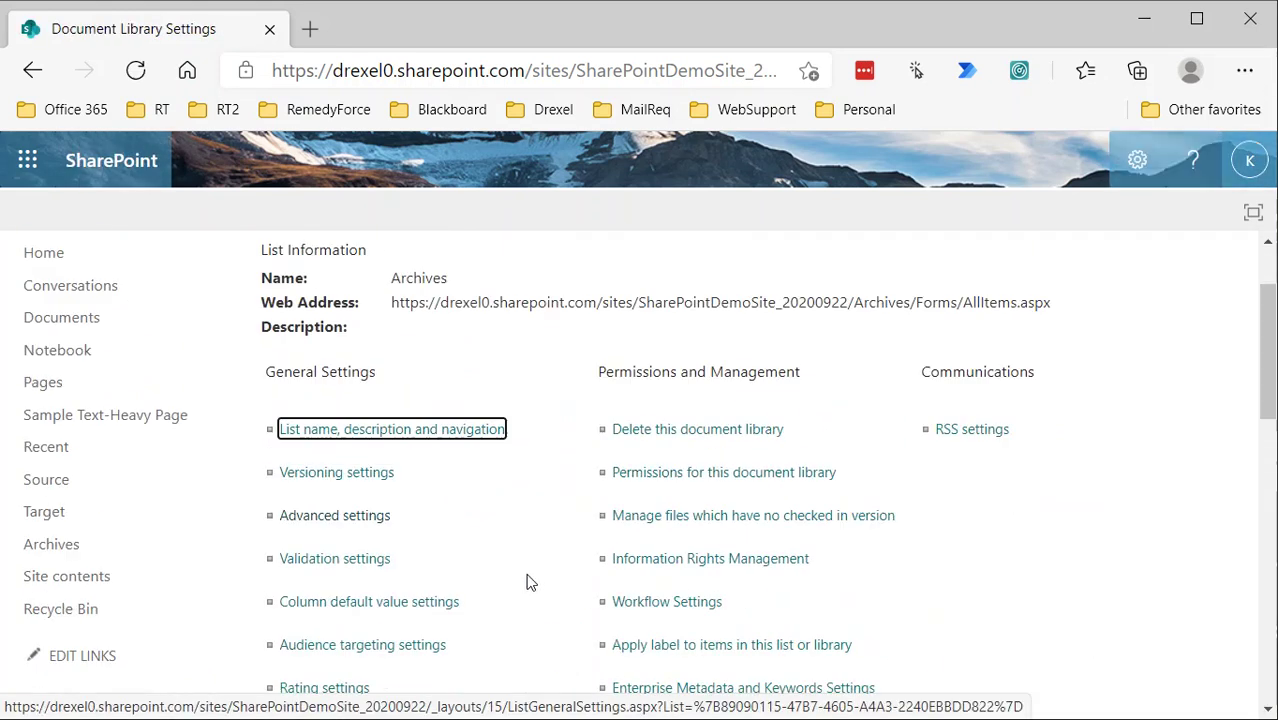
Add 'Document with status' from the Custom Content Types group to the Archives library's content types.
{"action": "scroll", "coordinate": [476, 562], "scroll_direction": "down", "scroll_amount": 2}
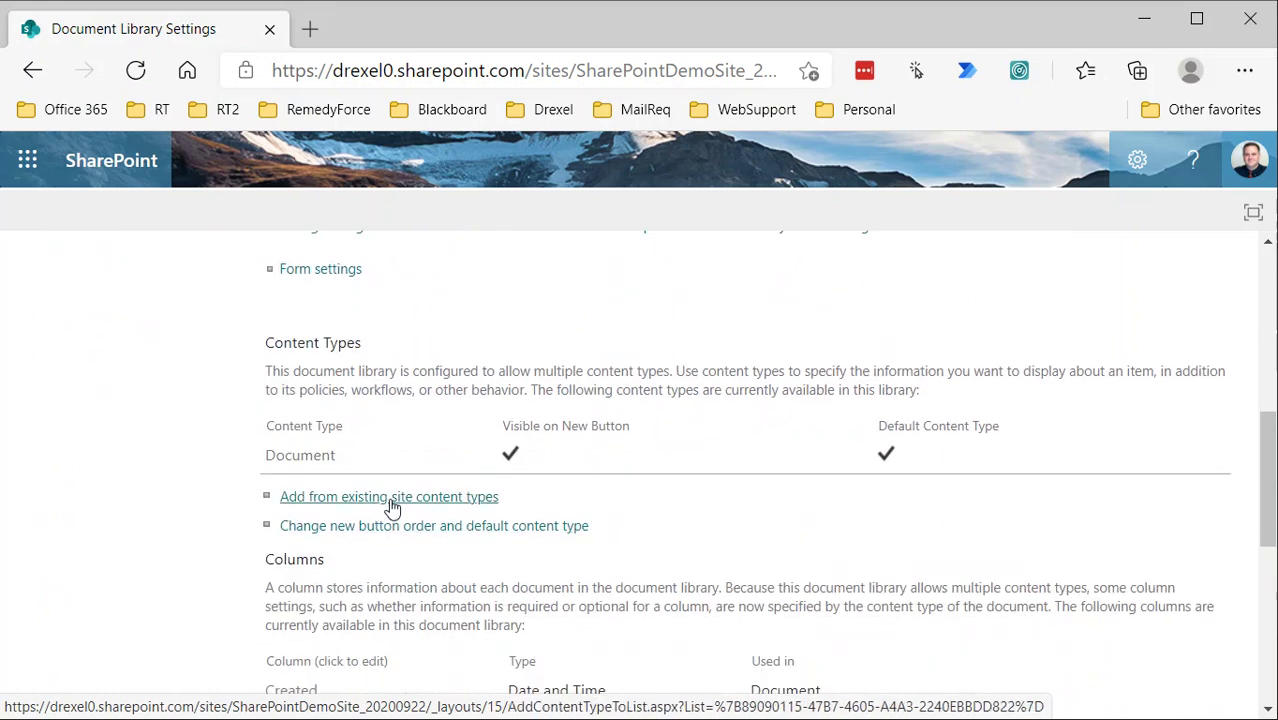
{"action": "left_click", "coordinate": [391, 505]}
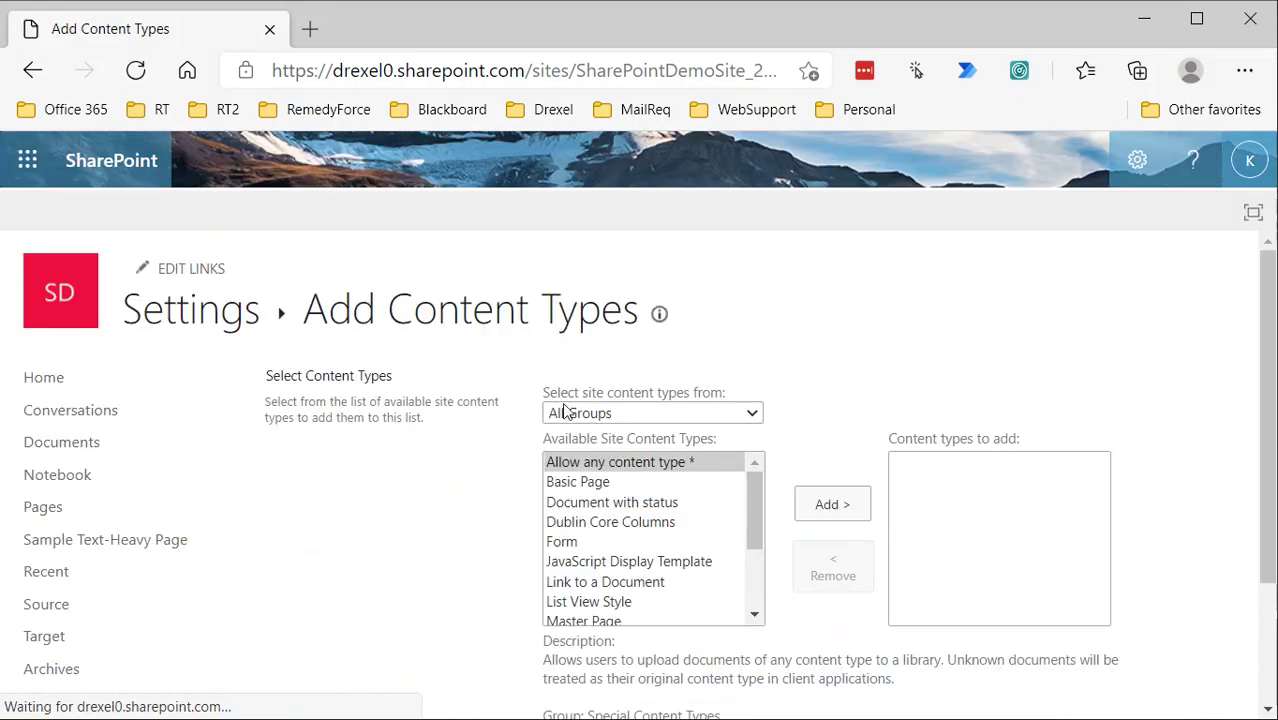
{"action": "left_click", "coordinate": [574, 415]}
{"action": "left_click", "coordinate": [574, 485]}
{"action": "left_click", "coordinate": [590, 470]}
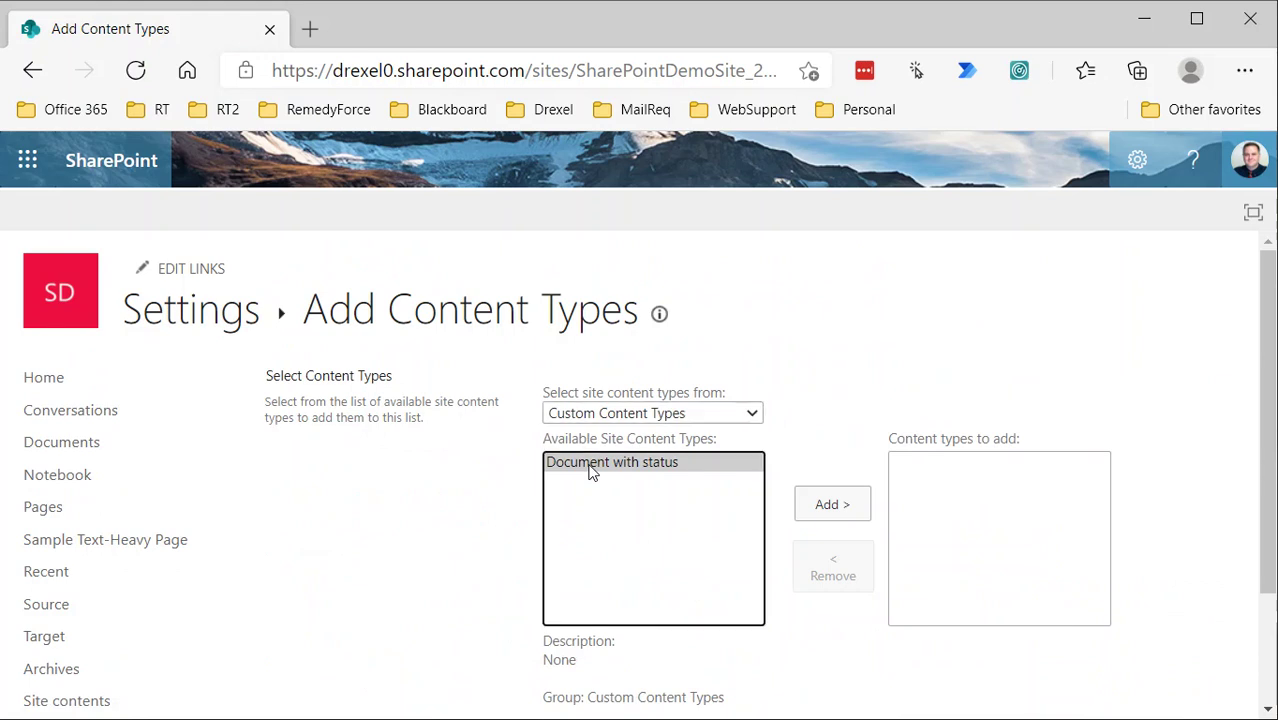
{"action": "left_click", "coordinate": [808, 506]}
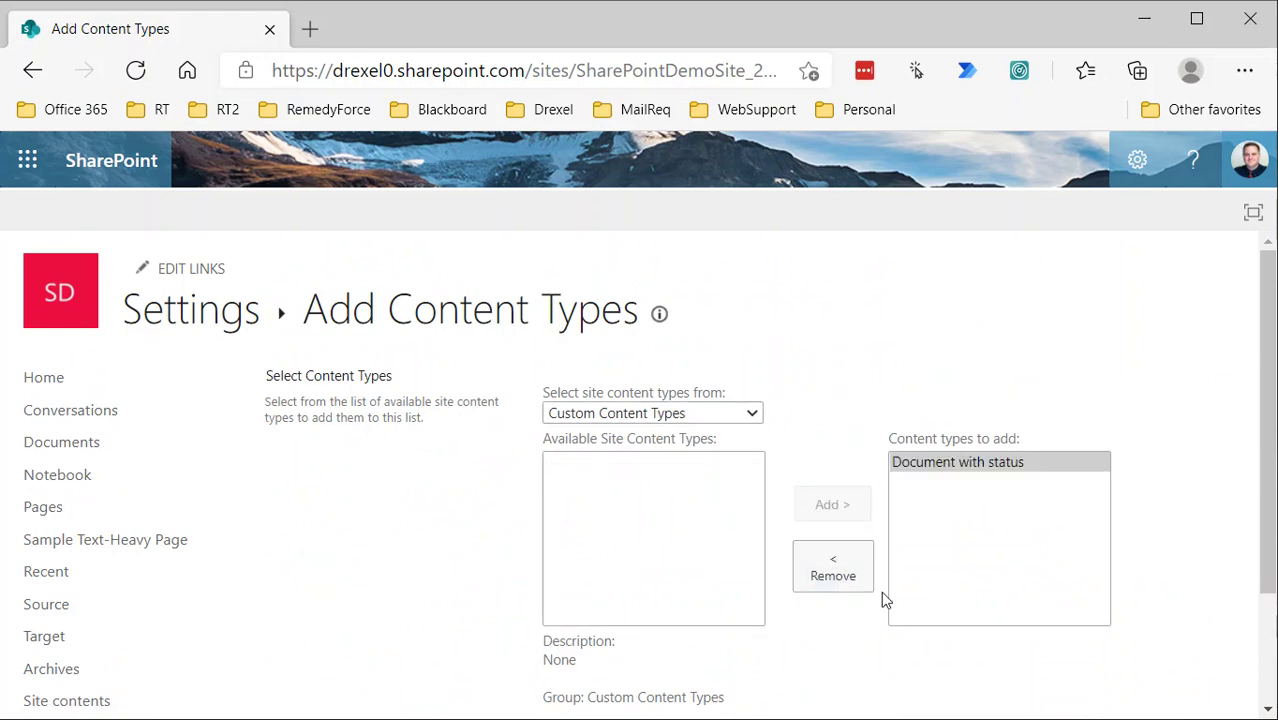
{"action": "scroll", "coordinate": [884, 599], "scroll_direction": "down", "scroll_amount": 2}
{"action": "left_click", "coordinate": [1101, 611]}
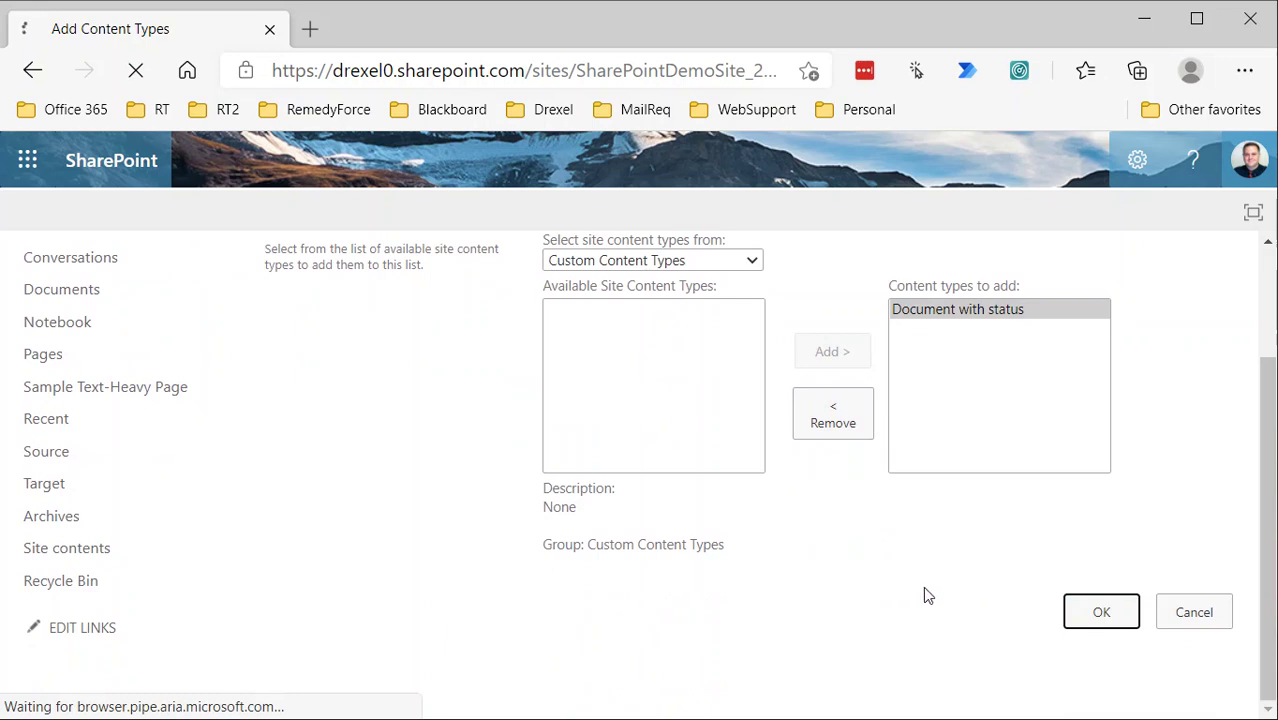
{"action": "scroll", "coordinate": [509, 566], "scroll_direction": "down", "scroll_amount": 1}
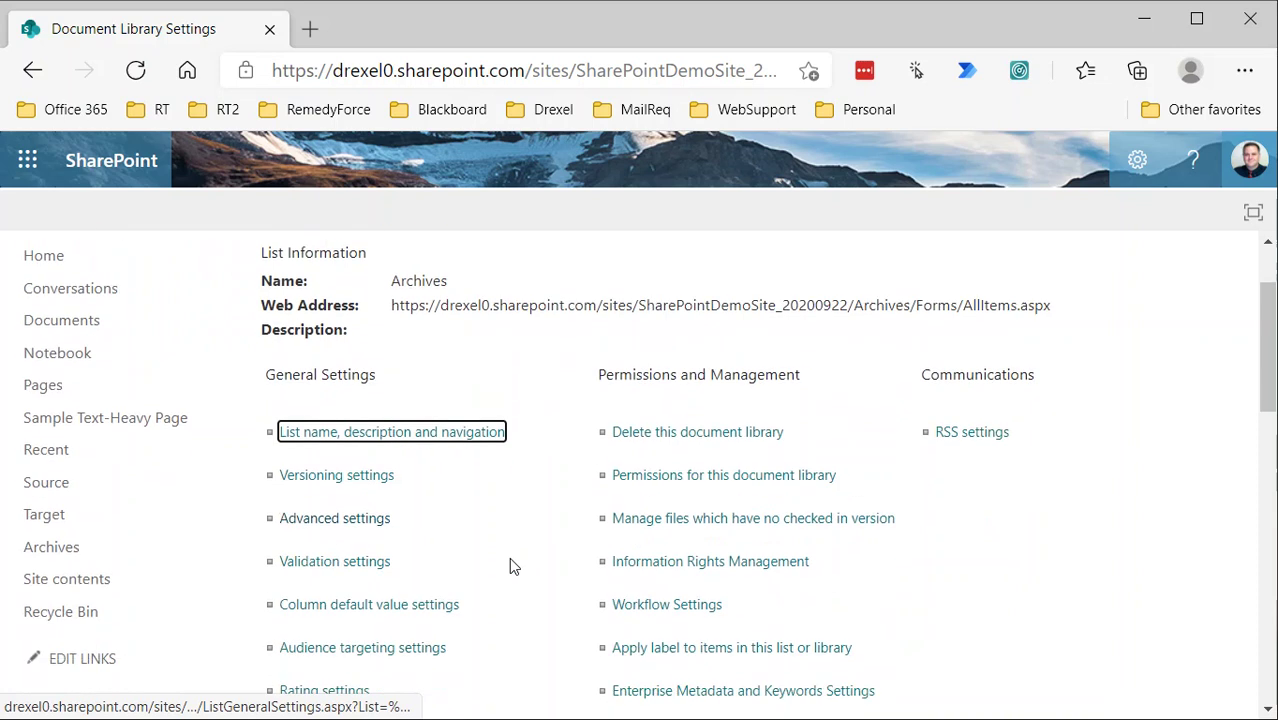
Hide Document and put 'Document with status' at position 1 as the default new-item type.
{"action": "scroll", "coordinate": [509, 566], "scroll_direction": "down", "scroll_amount": 4}
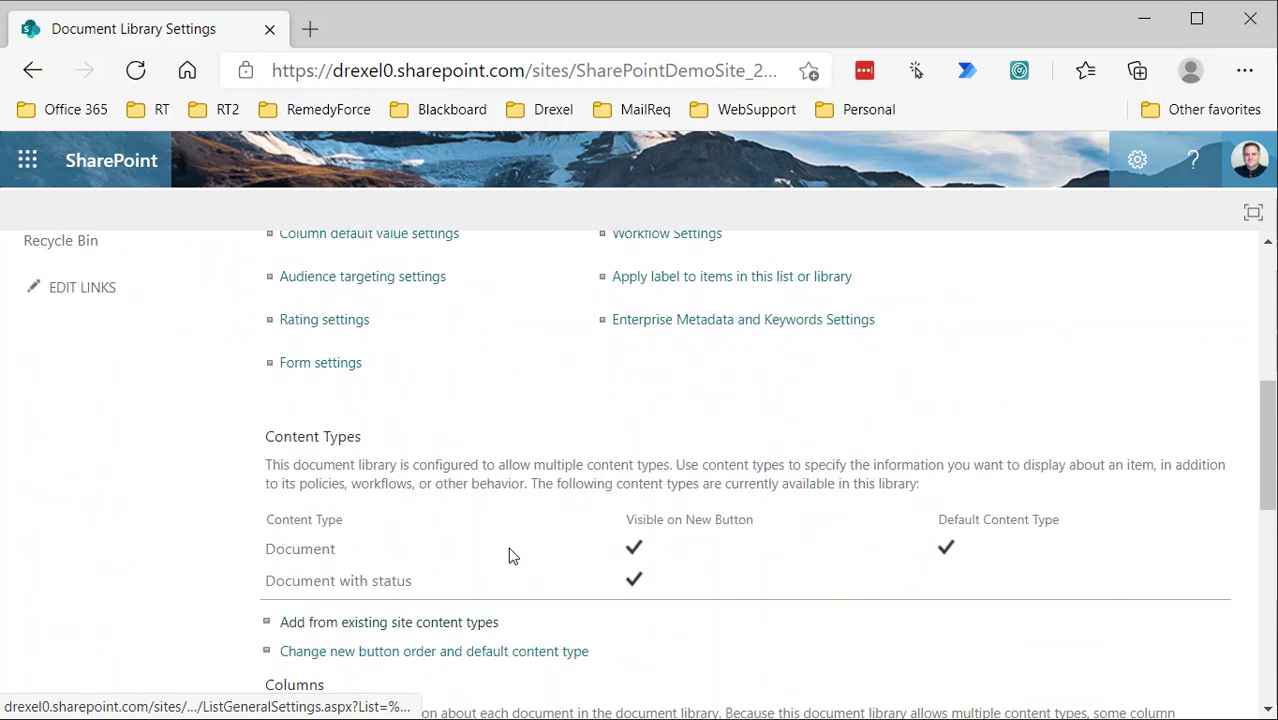
{"action": "left_click", "coordinate": [412, 631]}
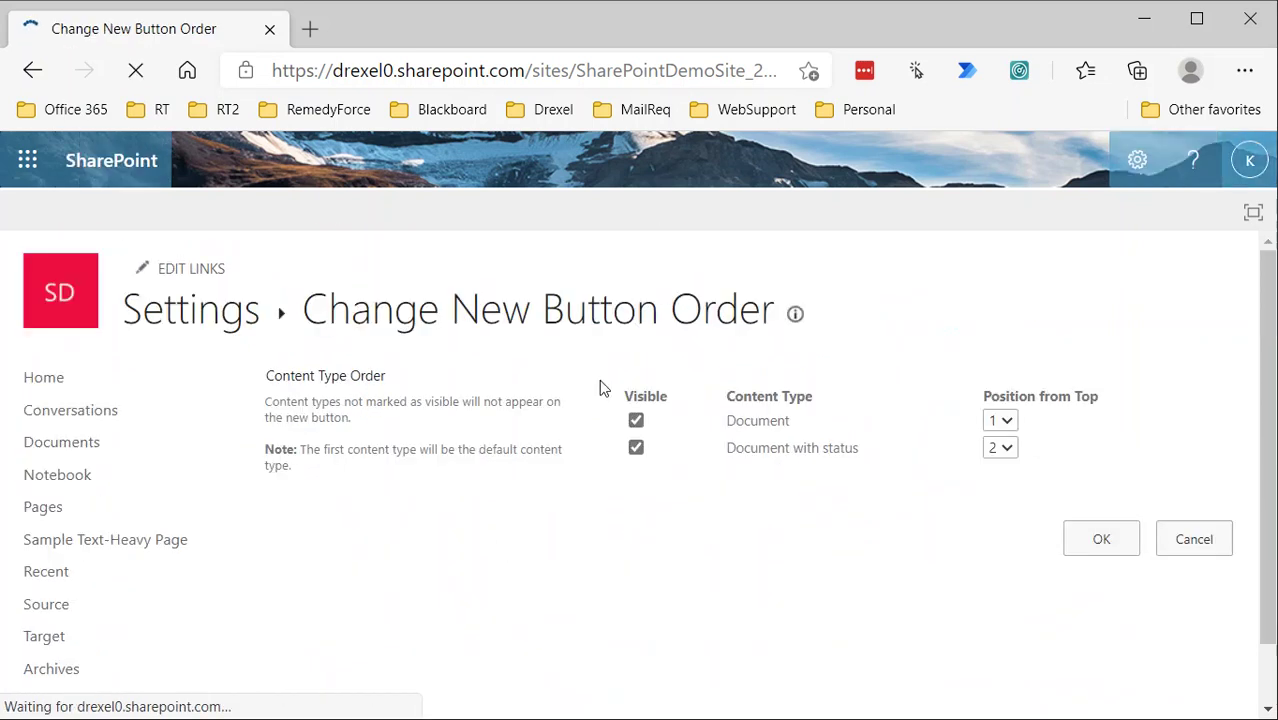
{"action": "left_click", "coordinate": [637, 424]}
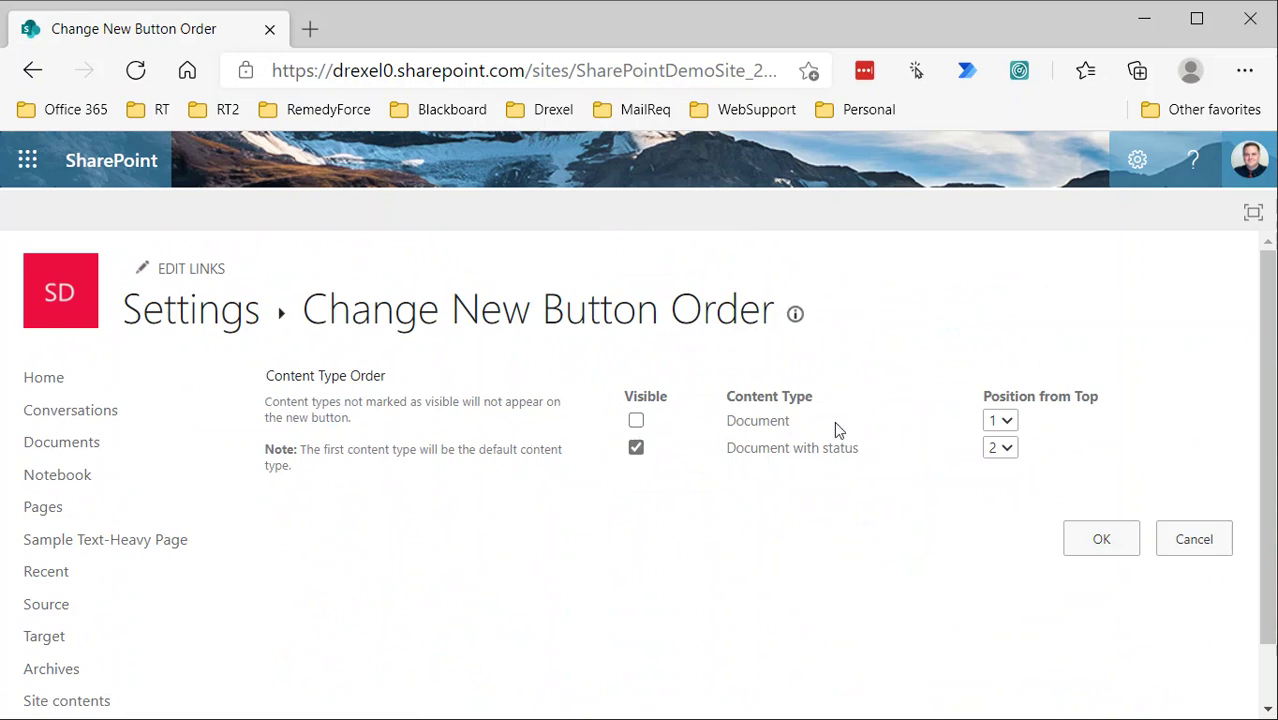
{"action": "left_click", "coordinate": [1005, 447]}
{"action": "left_click", "coordinate": [1000, 485]}
{"action": "left_click", "coordinate": [1118, 539]}
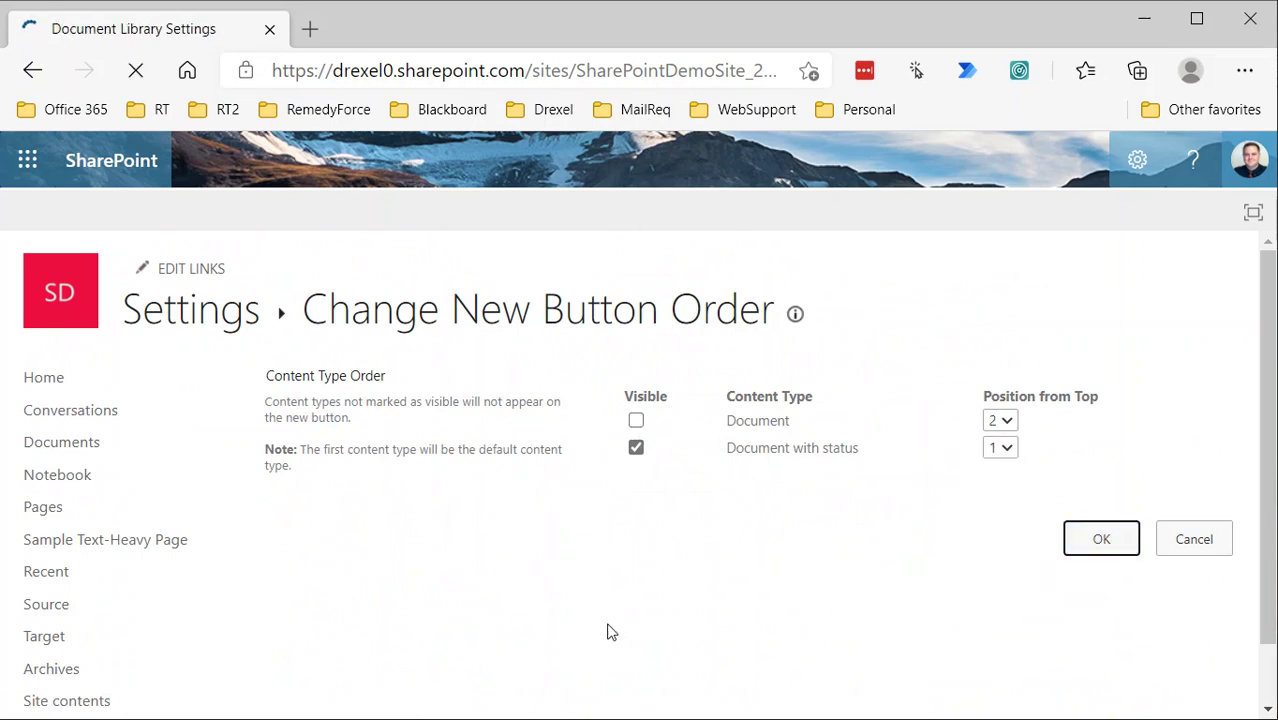
Set 'Allow management of content types' to No in the Archives library's advanced settings.
{"action": "left_click", "coordinate": [352, 641]}
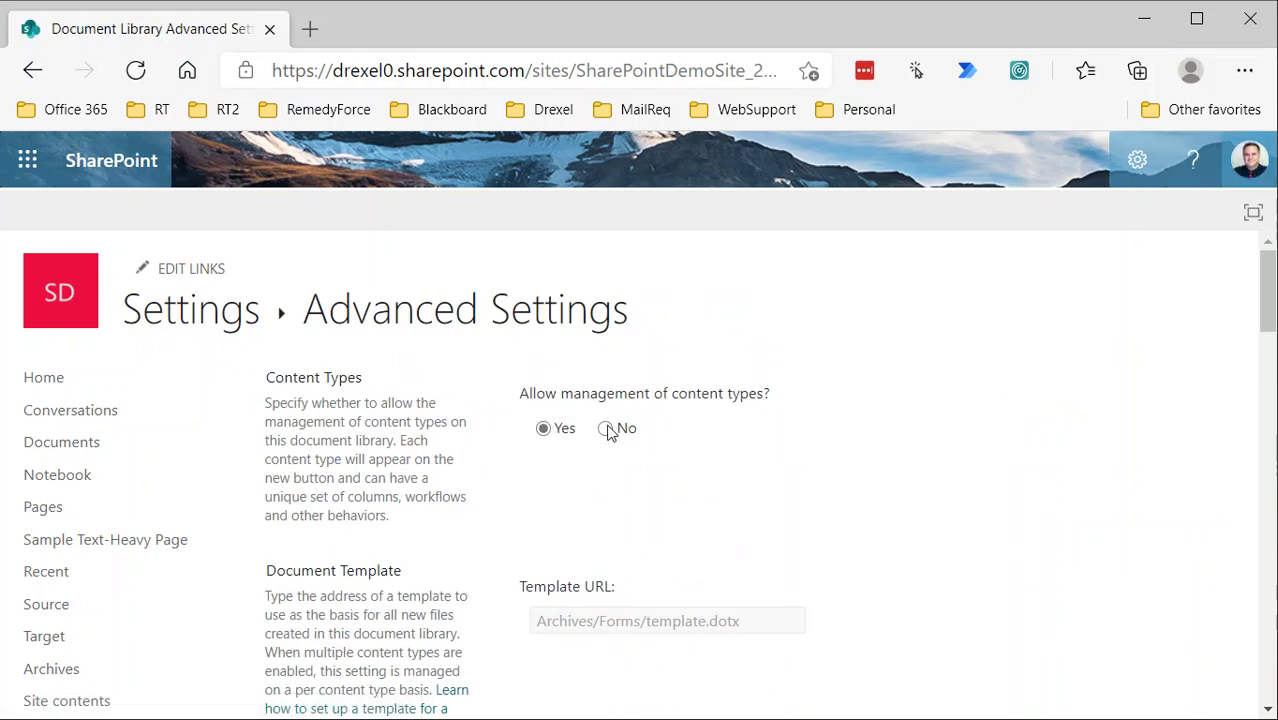
{"action": "left_click", "coordinate": [607, 429]}
{"action": "scroll", "coordinate": [719, 471], "scroll_direction": "down", "scroll_amount": 6}
{"action": "scroll", "coordinate": [897, 538], "scroll_direction": "down", "scroll_amount": 15}
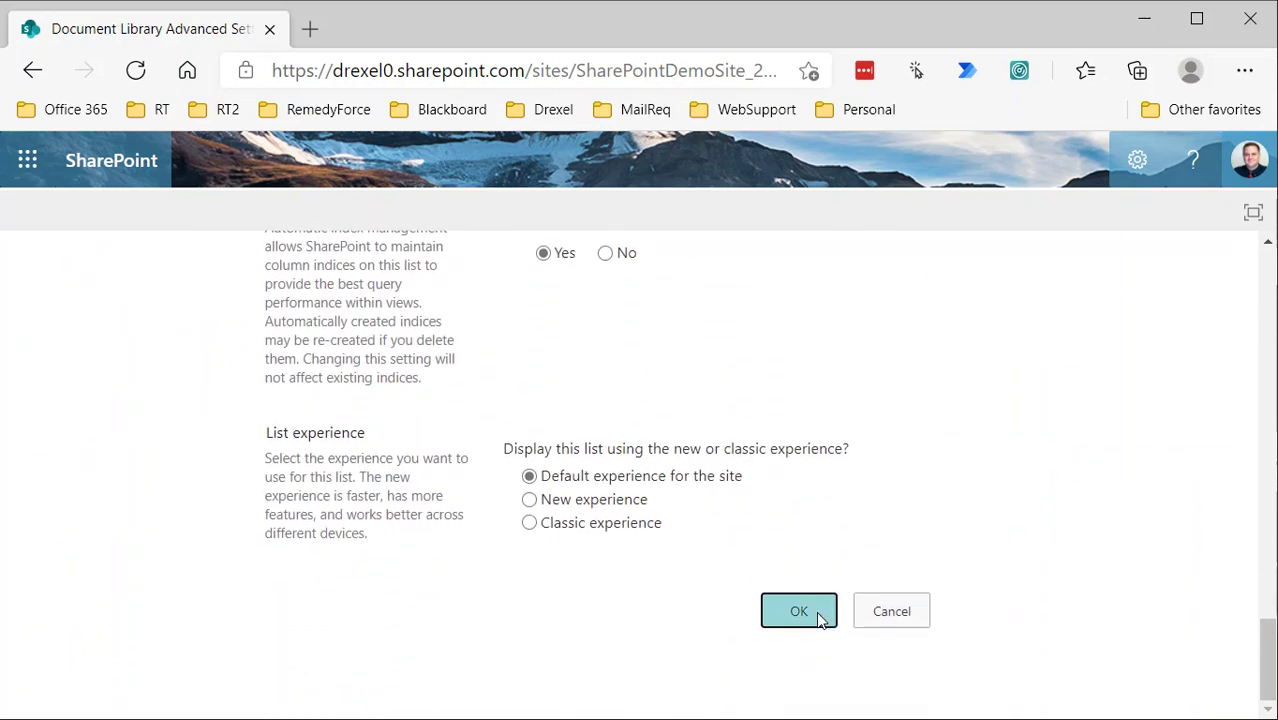
{"action": "left_click", "coordinate": [819, 615]}
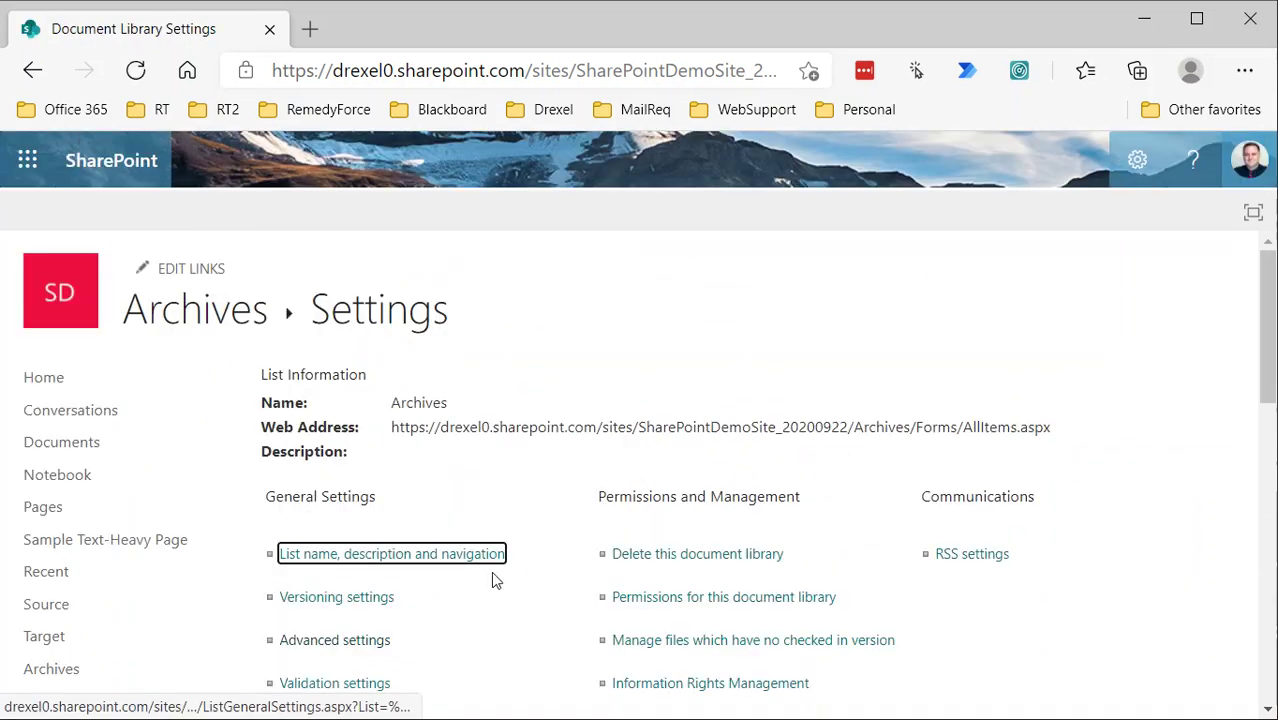